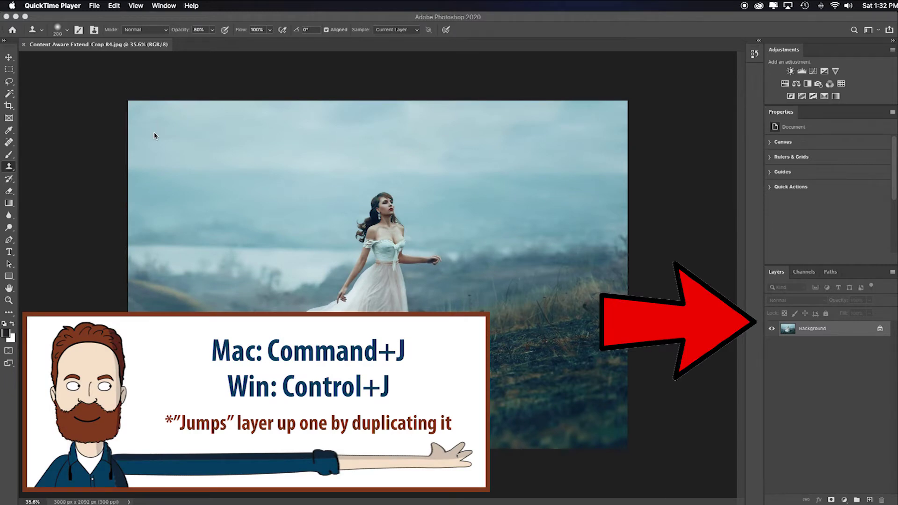
- Duplicate the Background of the bride photo onto a new Layer 1
{"action": "key", "text": "super+j"}
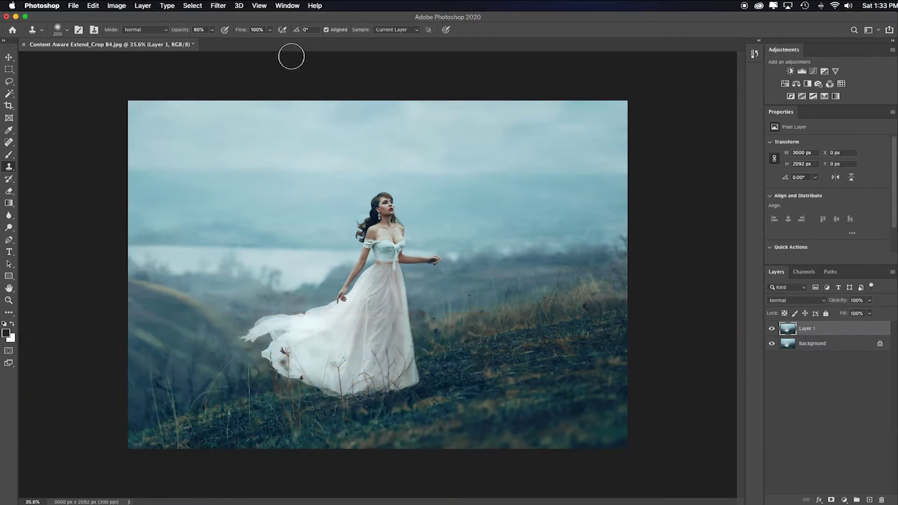
- Content-aware scale Layer 1 rightward to about 116% width (3470 px), past the canvas edge
{"action": "left_click", "coordinate": [94, 6]}
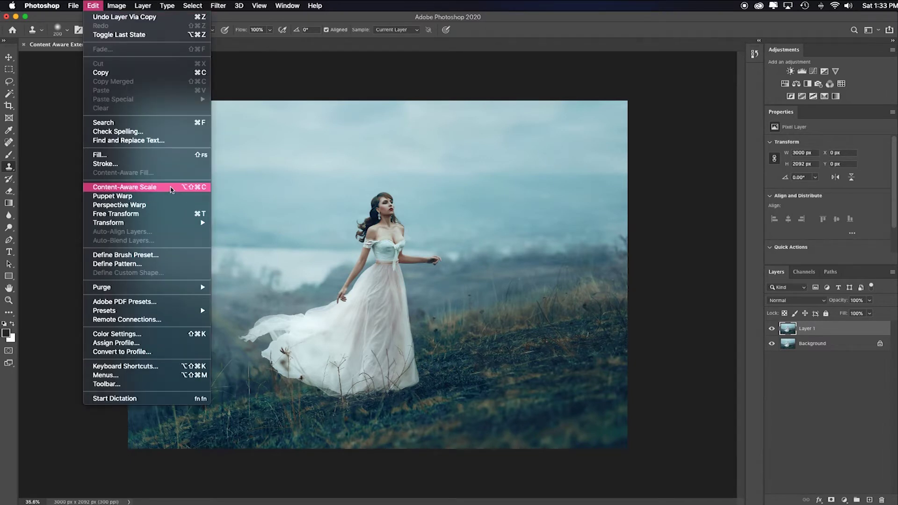
{"action": "left_click", "coordinate": [171, 187]}
{"action": "mouse_move", "coordinate": [628, 275]}
{"action": "left_mouse_down"}
{"action": "mouse_move", "coordinate": [694, 275]}
{"action": "mouse_move", "coordinate": [628, 275]}
{"action": "left_mouse_up"}
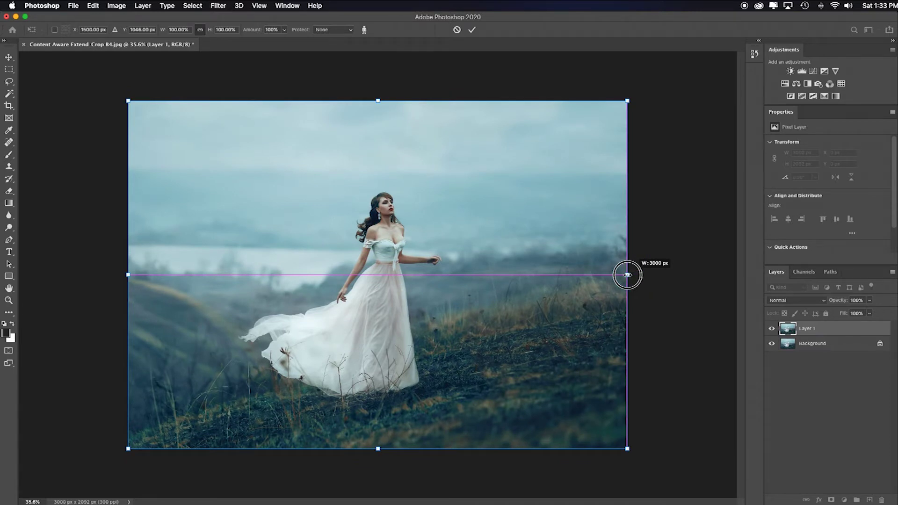
{"action": "left_click_drag", "start_coordinate": [627, 275], "coordinate": [705, 276]}
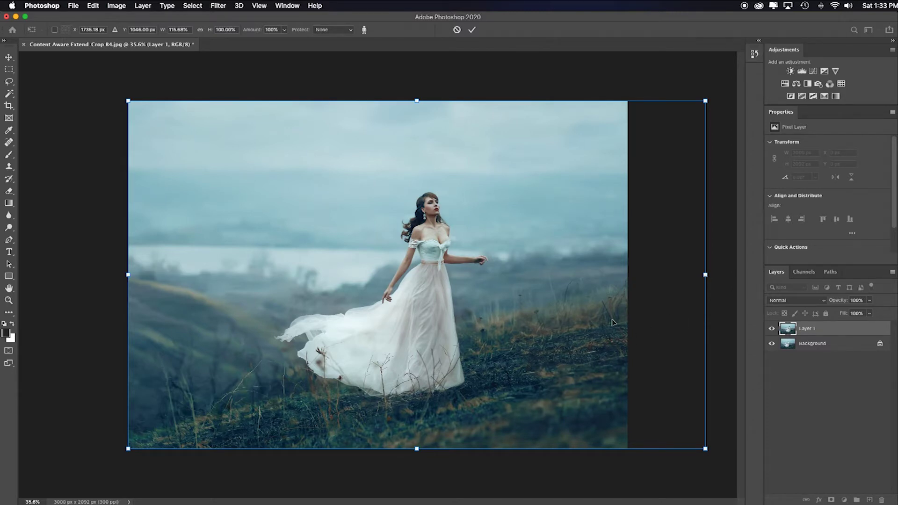
{"action": "key", "text": "Return"}
- Reveal all, content-aware stretch Layer 1 further with Protect Skin Tones, then reveal the canvas to 3820 × 2092 px
{"action": "left_click", "coordinate": [116, 5]}
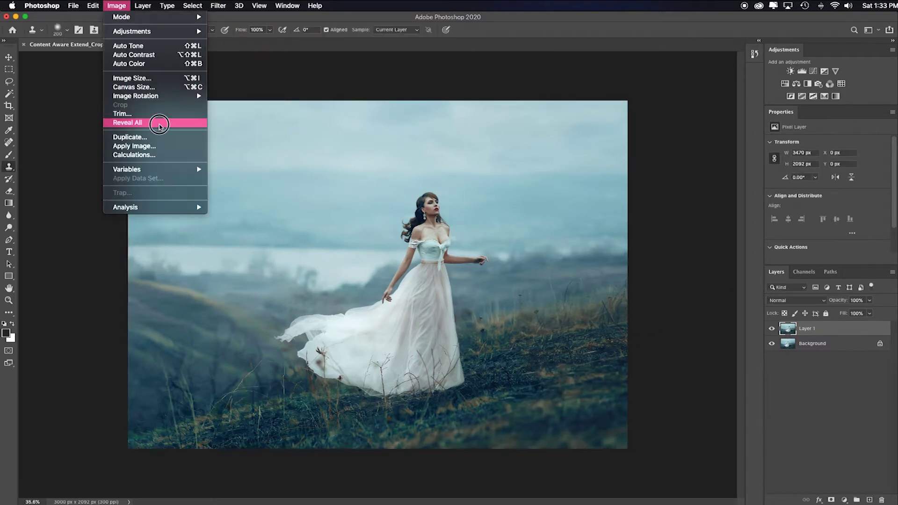
{"action": "left_click", "coordinate": [159, 124]}
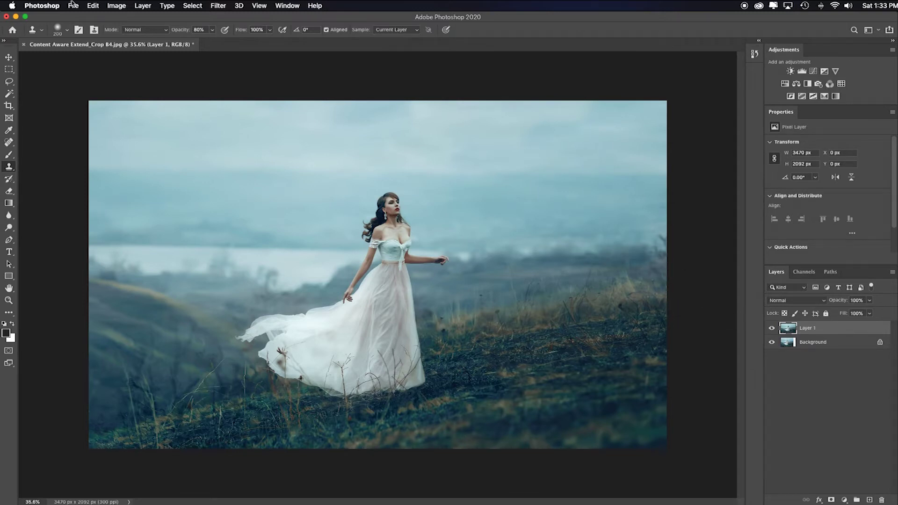
{"action": "left_click", "coordinate": [93, 6]}
{"action": "left_click", "coordinate": [170, 187]}
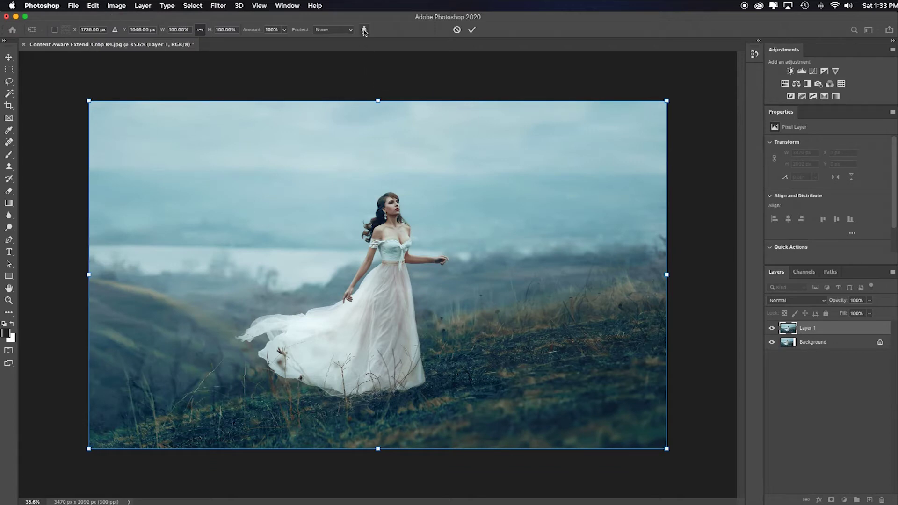
{"action": "left_click", "coordinate": [366, 34]}
{"action": "left_click_drag", "start_coordinate": [667, 274], "coordinate": [725, 274]}
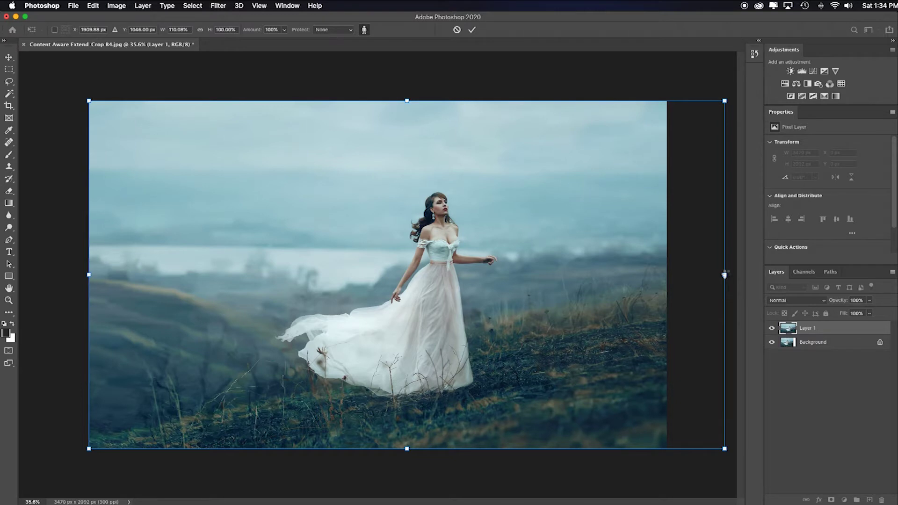
{"action": "key", "text": "Return"}
{"action": "key", "text": "s"}
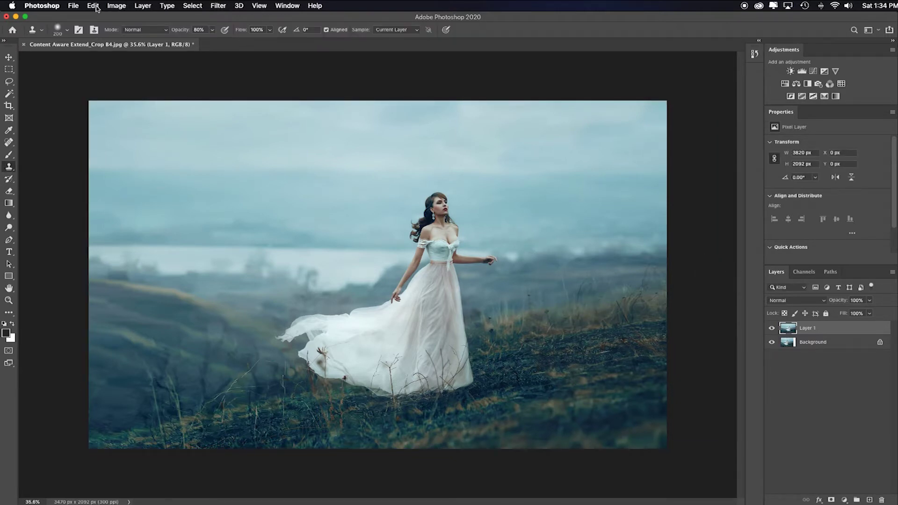
{"action": "left_click", "coordinate": [116, 5]}
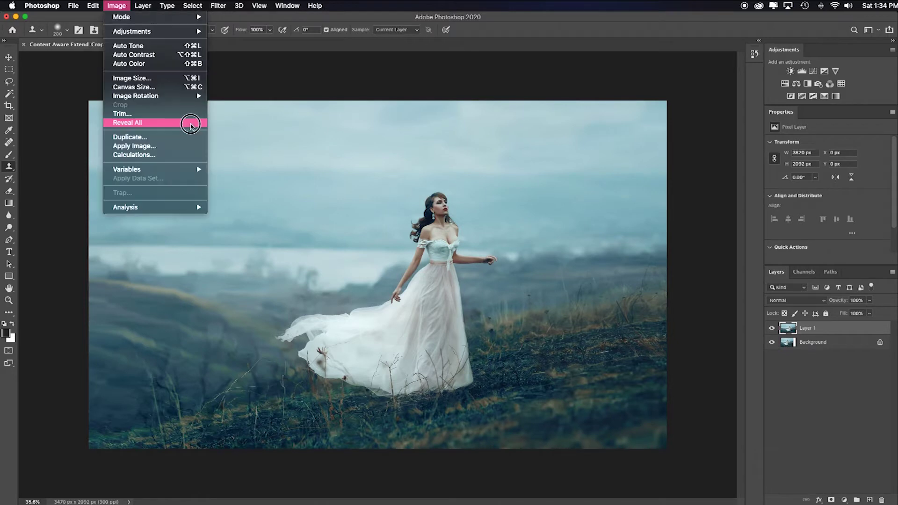
{"action": "left_click", "coordinate": [190, 123]}
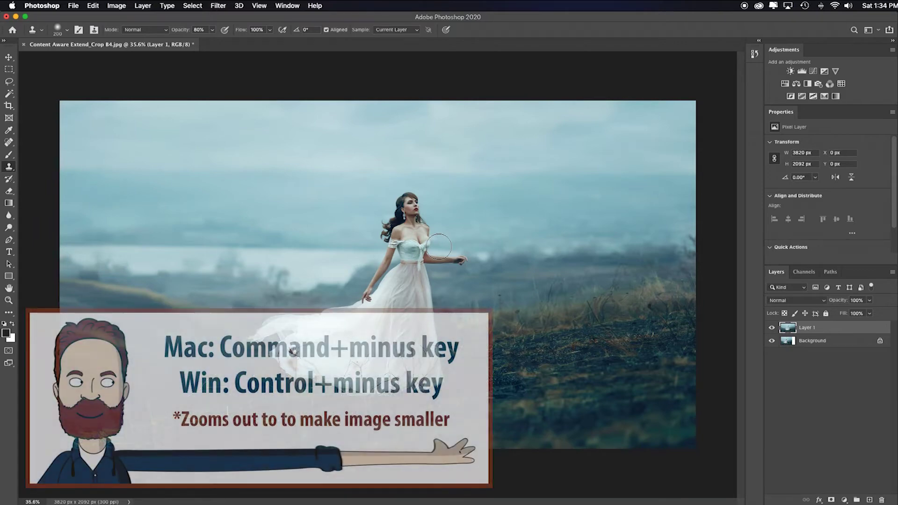
- Copy a marquee selection of the image's right-hand strip onto a new Layer 2
{"action": "key", "text": "super+minus"}
{"action": "key", "text": "super+minus"}
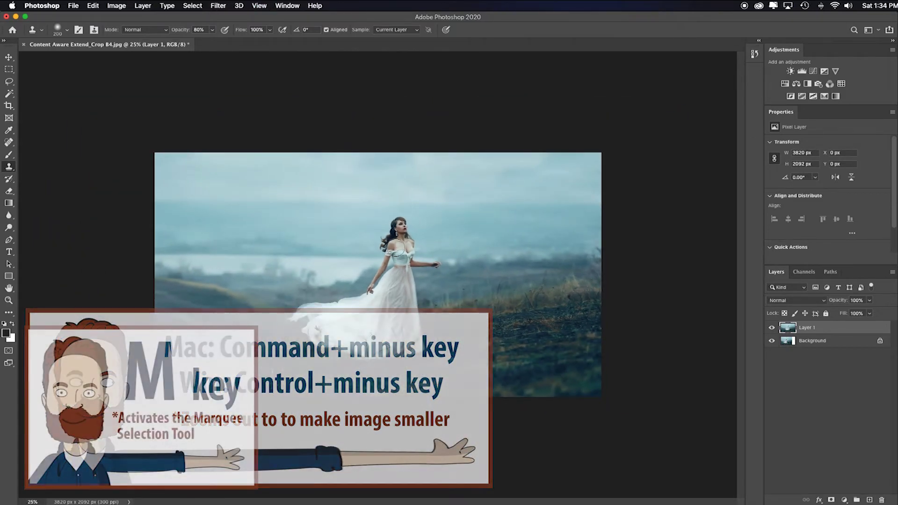
{"action": "key", "text": "m"}
{"action": "mouse_move", "coordinate": [473, 147]}
{"action": "left_mouse_down"}
{"action": "mouse_move", "coordinate": [549, 345]}
{"action": "mouse_move", "coordinate": [607, 396]}
{"action": "left_mouse_up"}
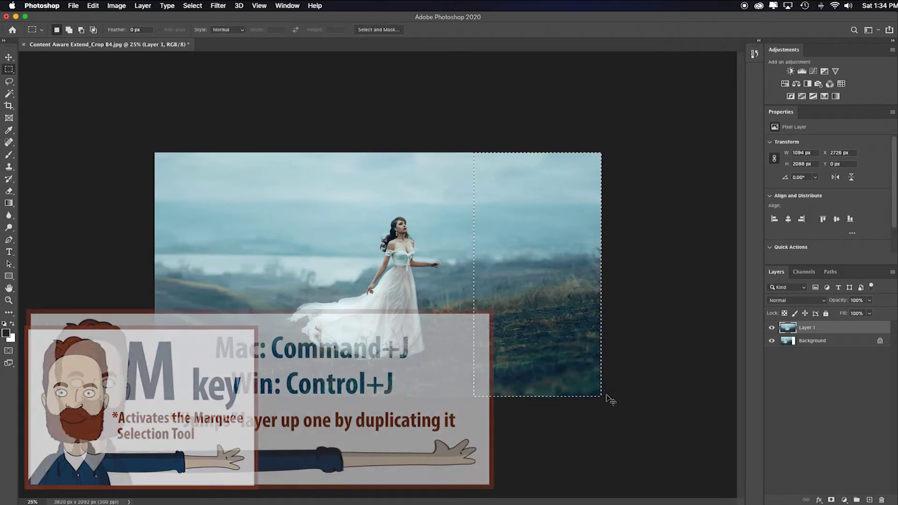
{"action": "key", "text": "super+j"}
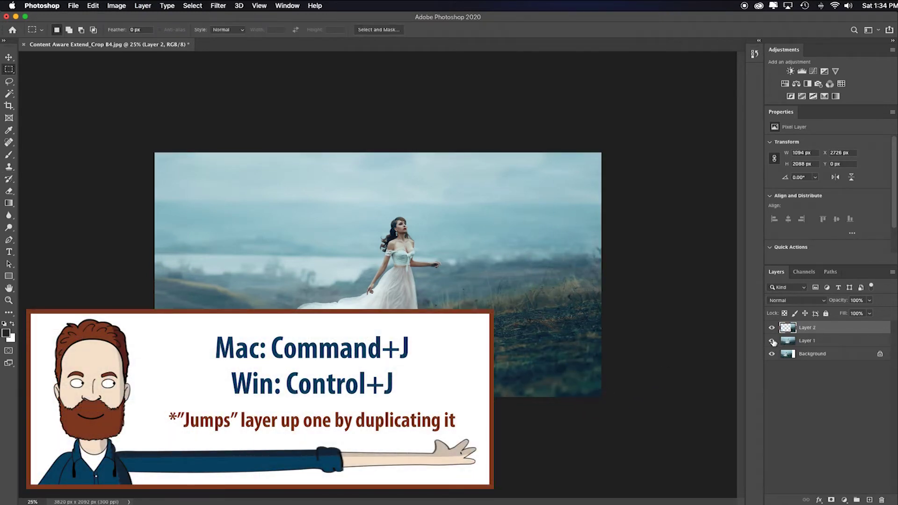
{"action": "left_click", "coordinate": [772, 328], "text": "alt"}
{"action": "left_click", "coordinate": [772, 328], "text": "alt"}
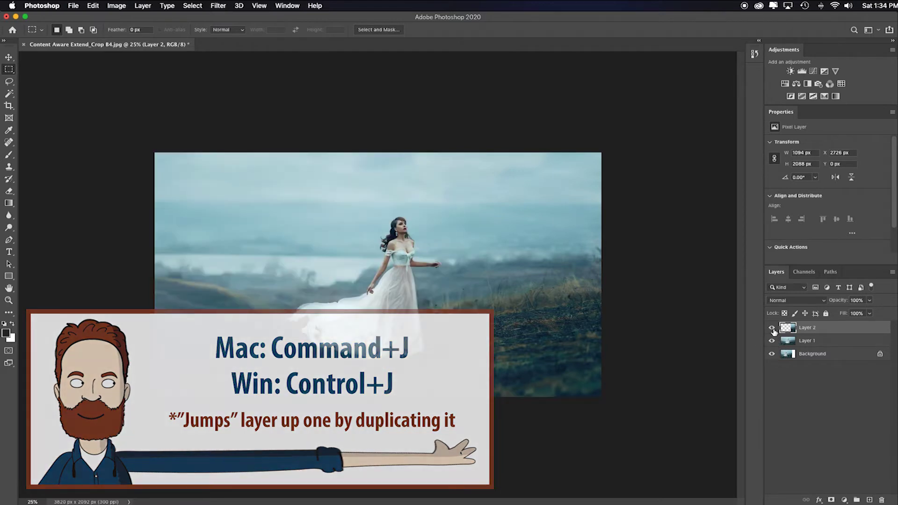
- Flip Layer 2 horizontally, move it past the right edge, and reveal the canvas to 4914 px wide
{"action": "key", "text": "super+t"}
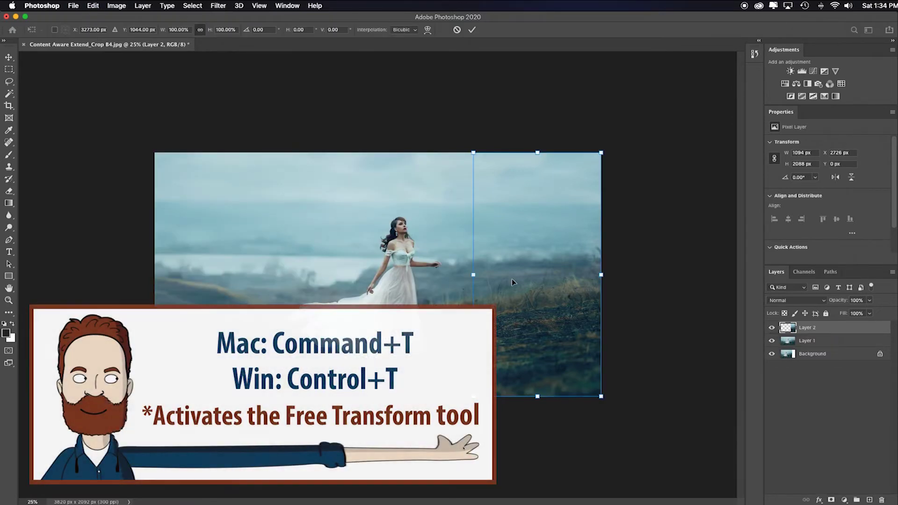
{"action": "right_click", "coordinate": [512, 279]}
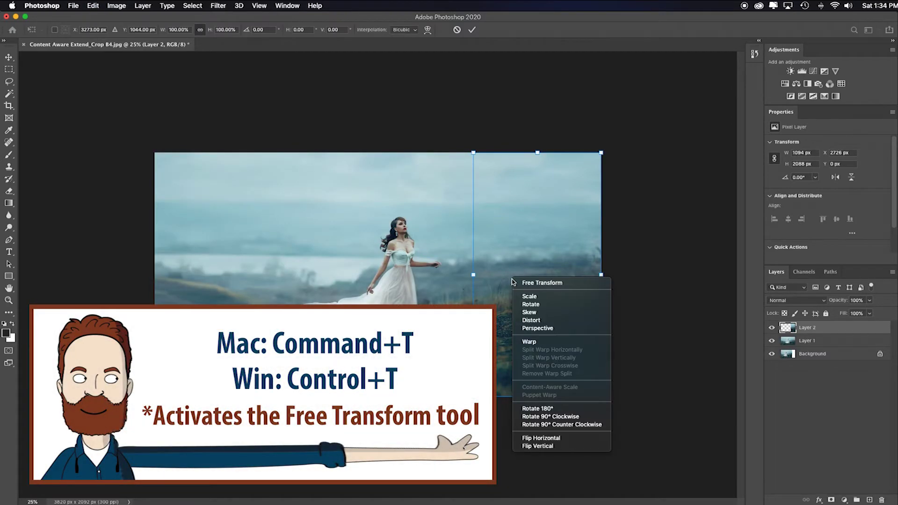
{"action": "left_click", "coordinate": [580, 437]}
{"action": "left_click_drag", "start_coordinate": [493, 280], "coordinate": [618, 284]}
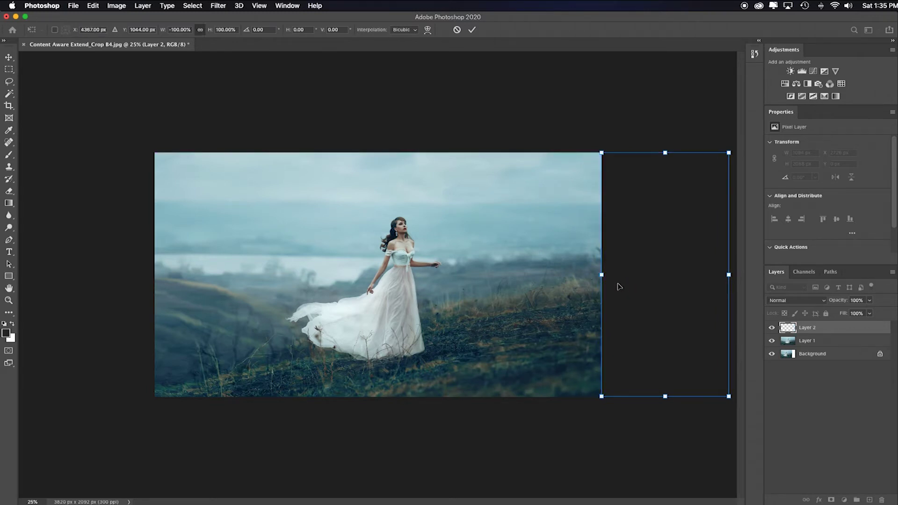
{"action": "key", "text": "Return"}
{"action": "key", "text": "m"}
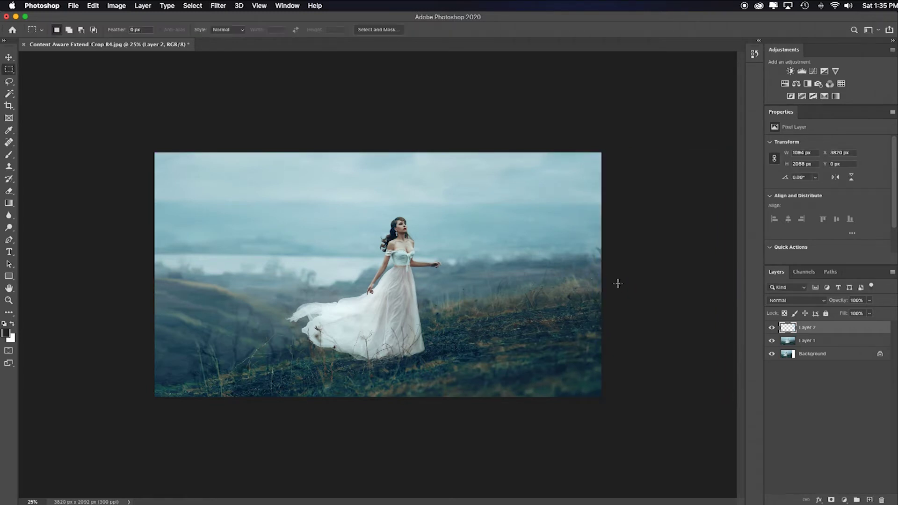
{"action": "left_click", "coordinate": [117, 6]}
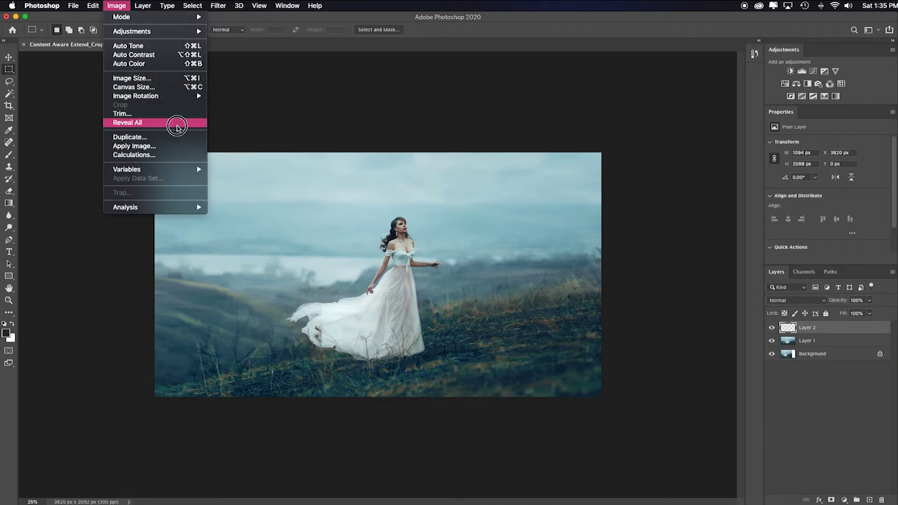
{"action": "left_click", "coordinate": [176, 123]}
- Nudge Layer 2 down 4 px and stamp all visible layers into a new merged Layer 3
{"action": "key", "text": "v"}
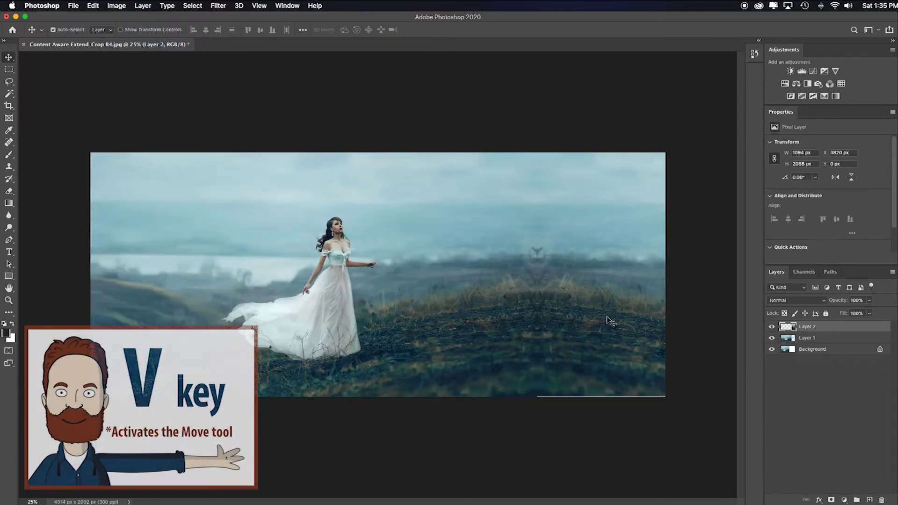
{"action": "key", "text": "Down"}
{"action": "key", "text": "Down"}
{"action": "key", "text": "Down"}
{"action": "key", "text": "Down"}
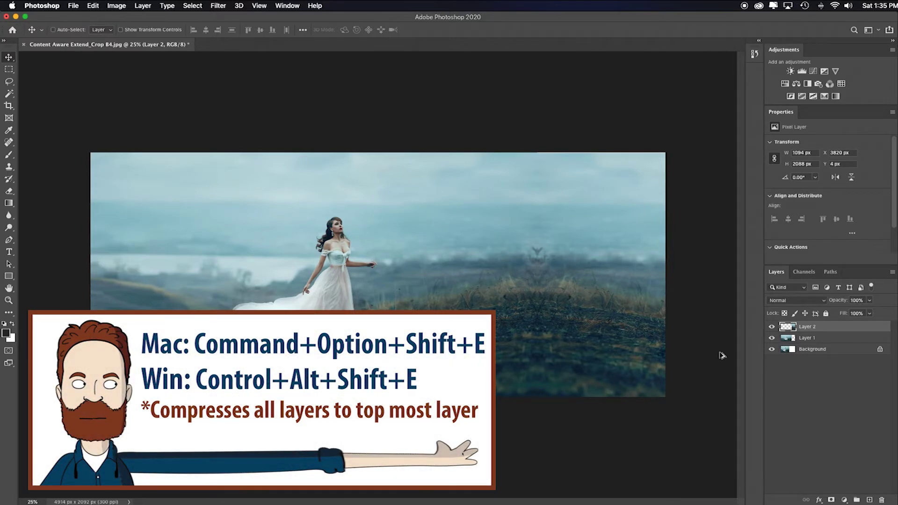
{"action": "key", "text": "super+alt+shift+e"}
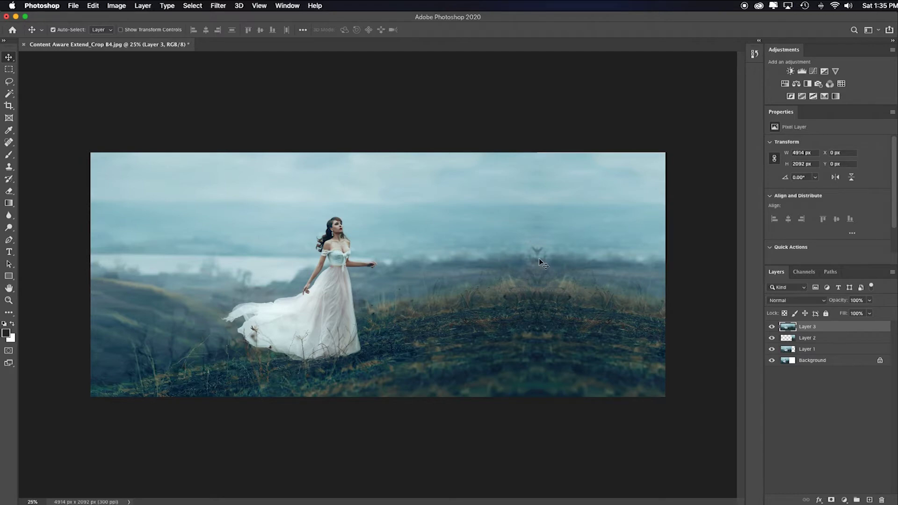
{"action": "key", "text": "super+0"}
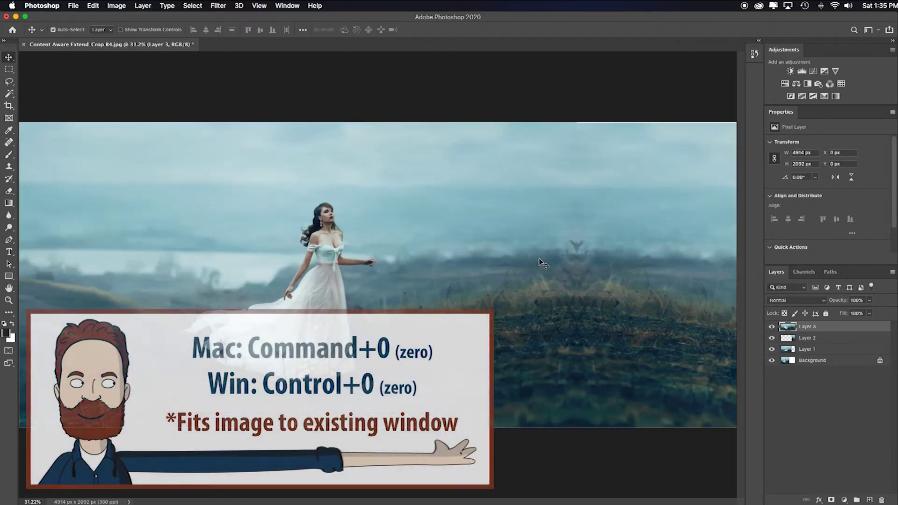
- Spot-heal repeated patches on the horizon and hillside of Layer 3, then undo the last two strokes
{"action": "key", "text": "j"}
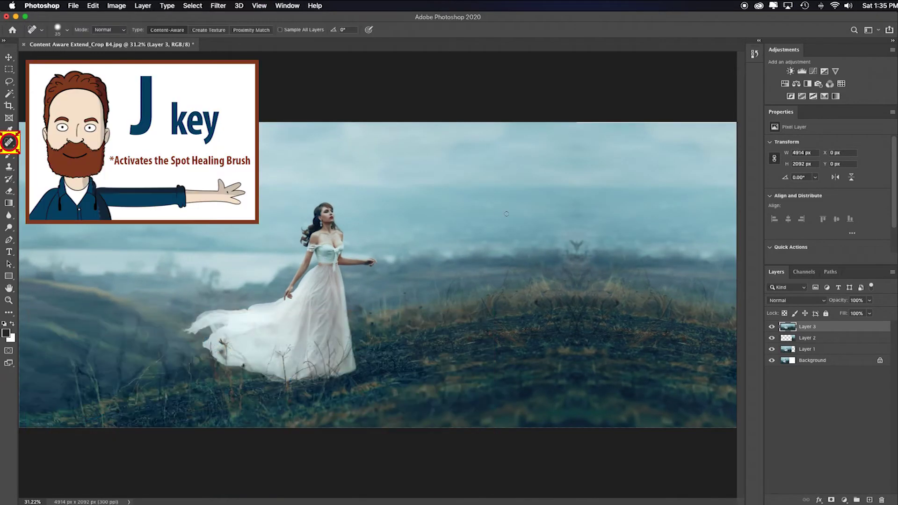
{"action": "left_click_drag", "start_coordinate": [572, 243], "coordinate": [576, 274]}
{"action": "mouse_move", "coordinate": [573, 308]}
{"action": "left_mouse_down"}
{"action": "mouse_move", "coordinate": [571, 328]}
{"action": "mouse_move", "coordinate": [593, 330]}
{"action": "mouse_move", "coordinate": [604, 296]}
{"action": "mouse_move", "coordinate": [580, 303]}
{"action": "mouse_move", "coordinate": [586, 287]}
{"action": "mouse_move", "coordinate": [570, 311]}
{"action": "left_mouse_up"}
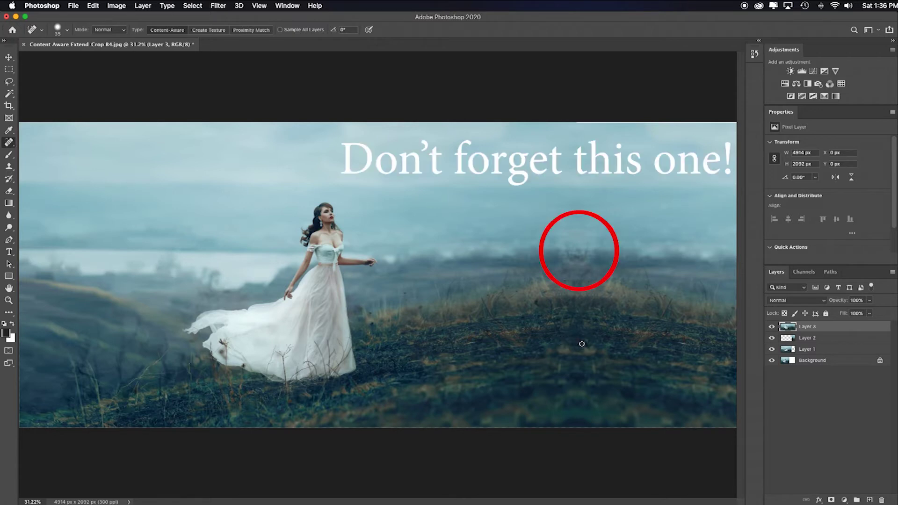
{"action": "mouse_move", "coordinate": [561, 345]}
{"action": "left_mouse_down"}
{"action": "mouse_move", "coordinate": [546, 359]}
{"action": "mouse_move", "coordinate": [606, 357]}
{"action": "left_mouse_up"}
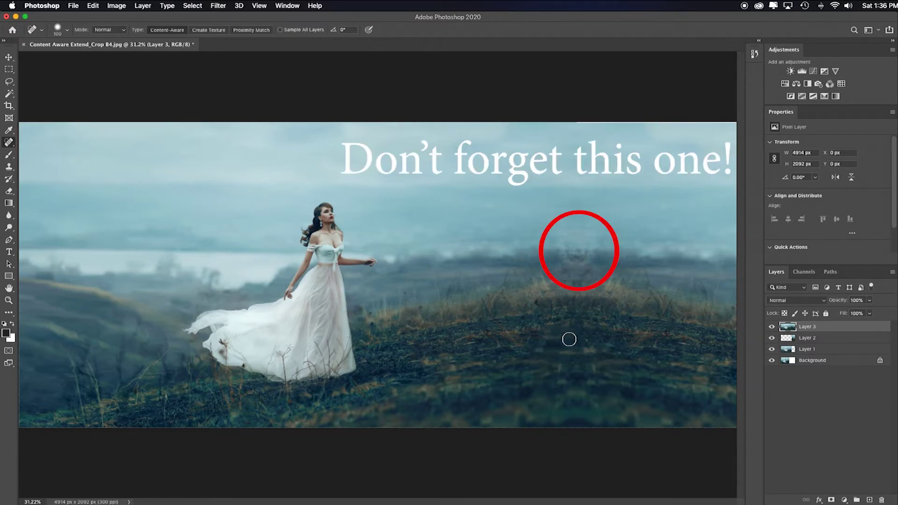
{"action": "key", "text": "super+z"}
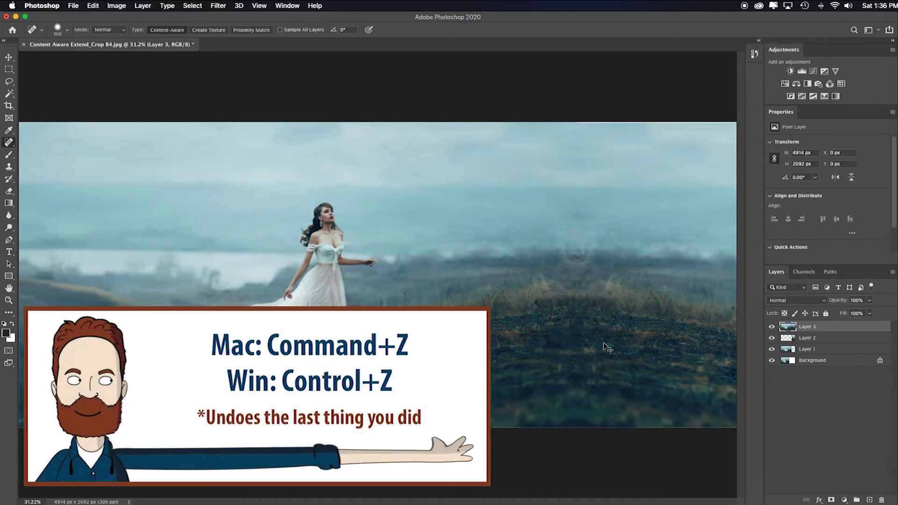
{"action": "key", "text": "super+z"}
{"action": "key", "text": "super+z"}
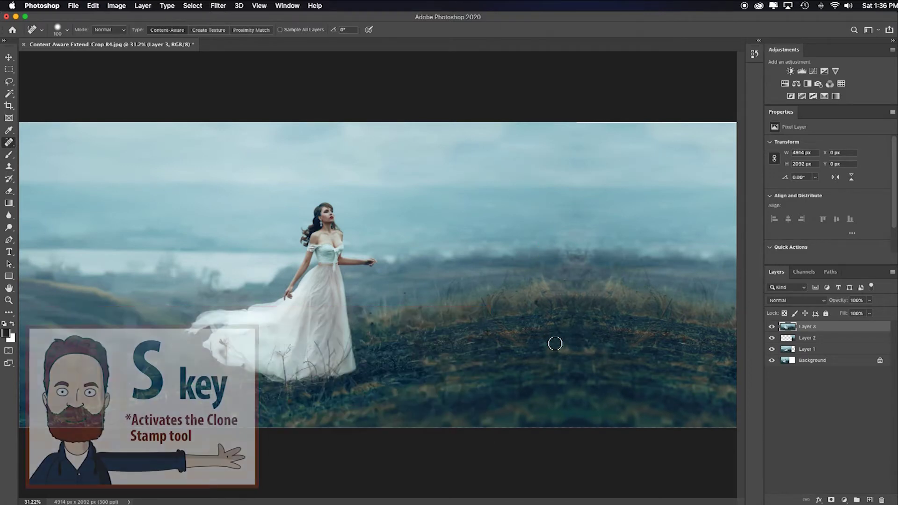
- Clone-stamp sampled grass over the blotchy patches near the hilltop and across the hillside
{"action": "key", "text": "s"}
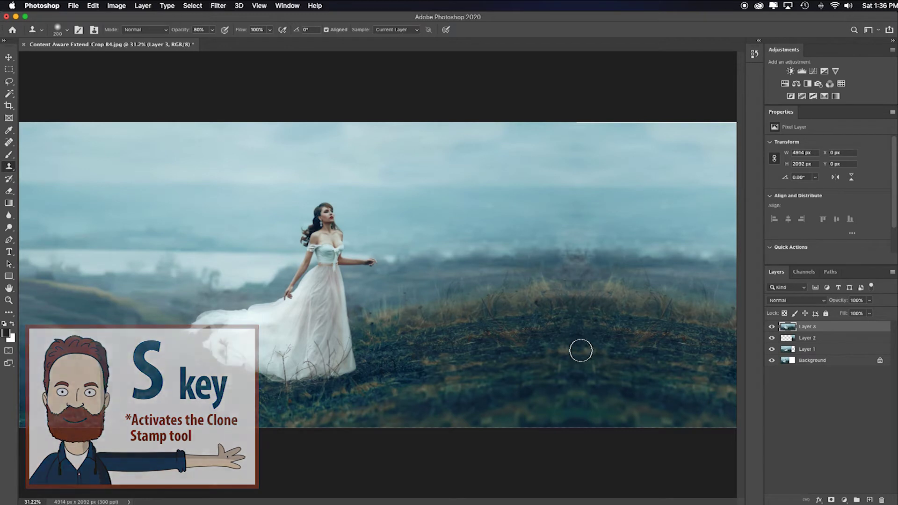
{"action": "left_click", "coordinate": [561, 349], "text": "alt"}
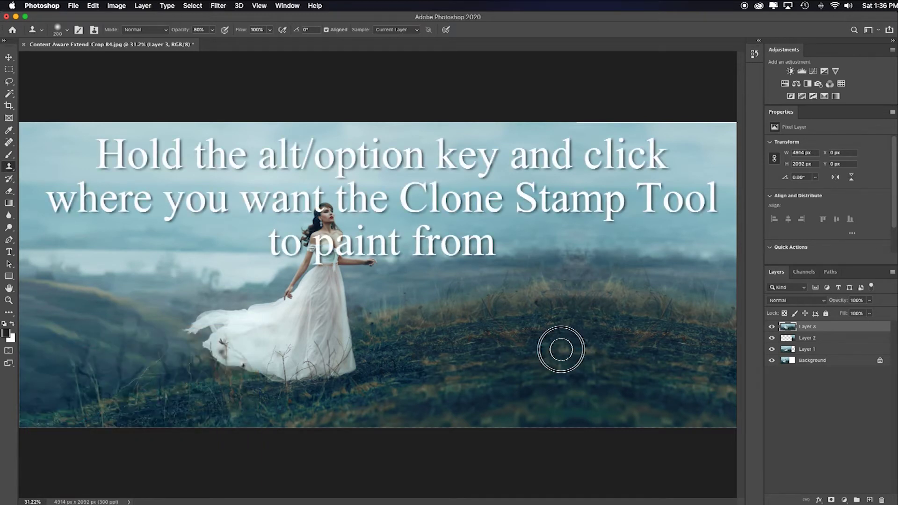
{"action": "left_click_drag", "start_coordinate": [634, 351], "coordinate": [592, 353]}
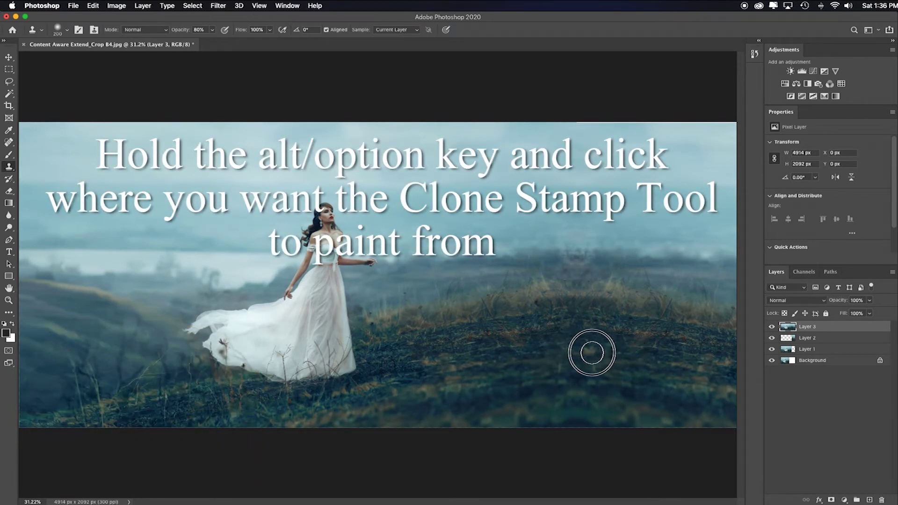
{"action": "left_click", "coordinate": [637, 411], "text": "alt"}
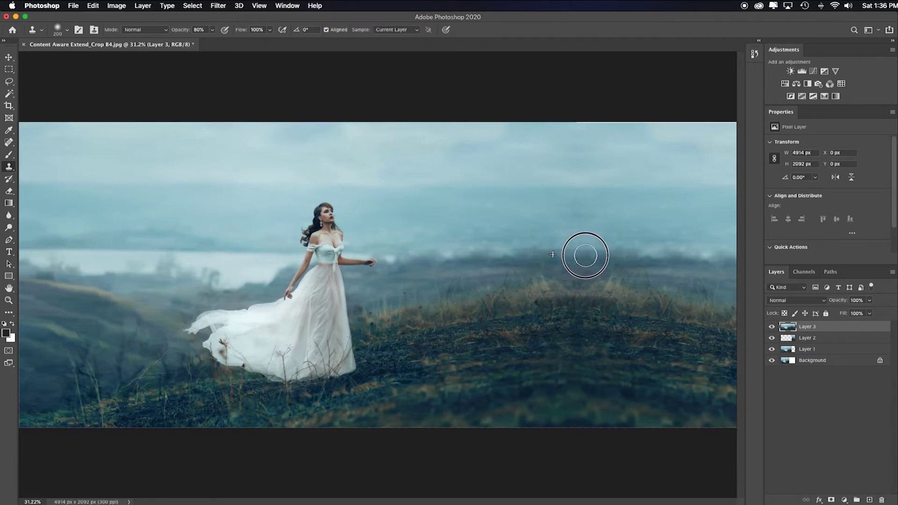
{"action": "mouse_move", "coordinate": [587, 284]}
{"action": "left_mouse_down"}
{"action": "mouse_move", "coordinate": [578, 293]}
{"action": "mouse_move", "coordinate": [571, 284]}
{"action": "left_mouse_up"}
{"action": "left_click", "coordinate": [669, 298], "text": "alt"}
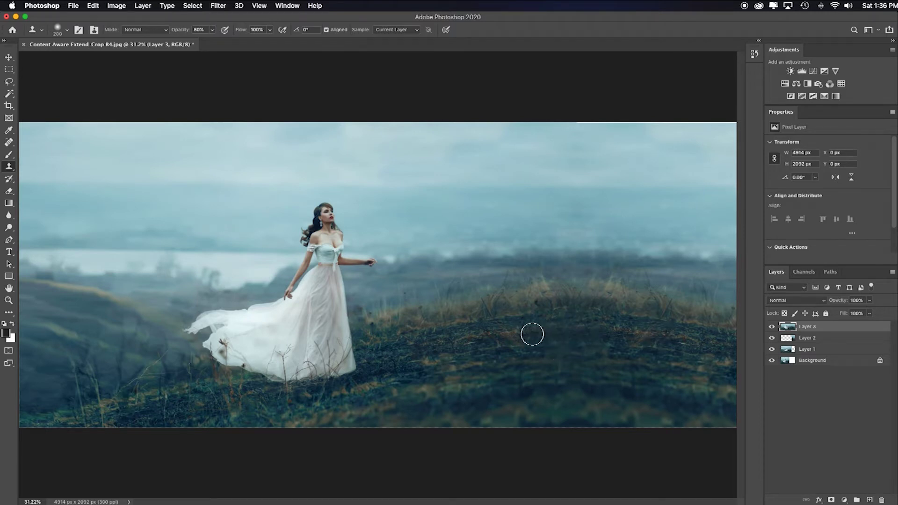
{"action": "left_click_drag", "start_coordinate": [495, 335], "coordinate": [521, 335]}
- Duplicate Layer 3 and, in the Camera Raw filter, cool Temperature to −35 and raise Clarity
{"action": "key", "text": "super+j"}
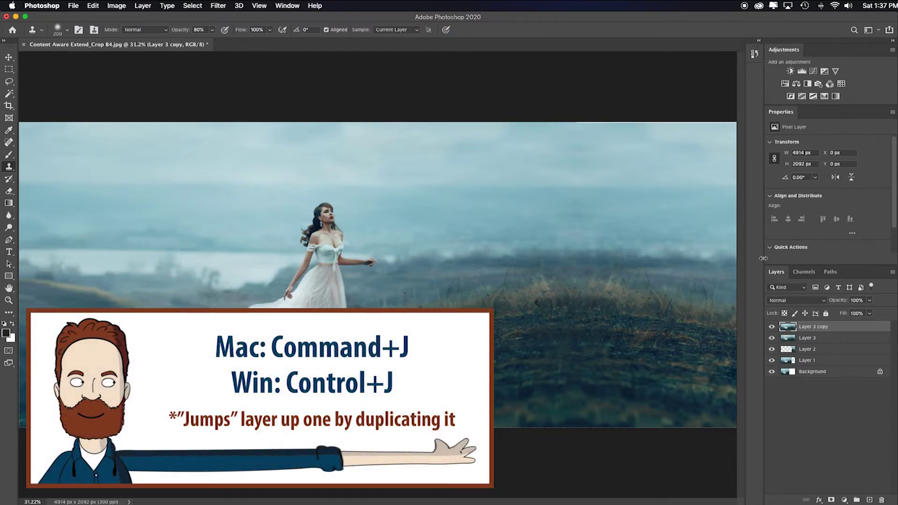
{"action": "left_click", "coordinate": [223, 6]}
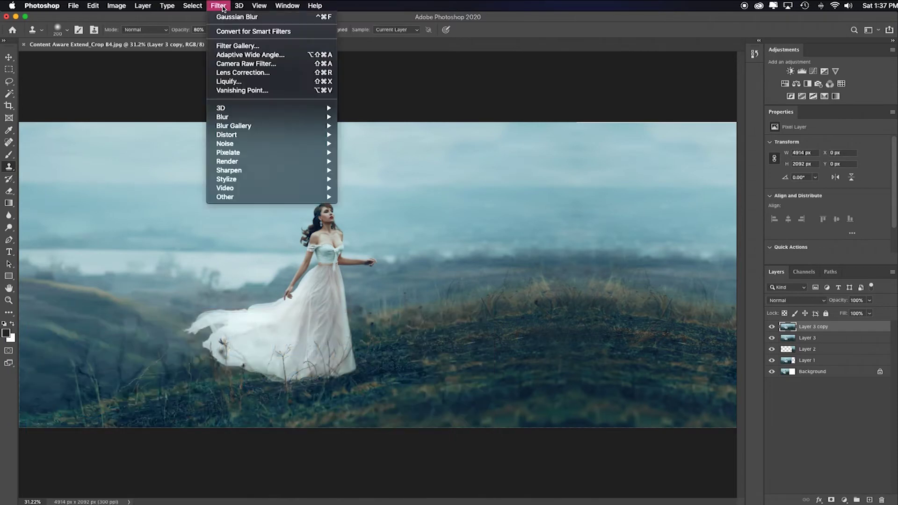
{"action": "left_click", "coordinate": [281, 64]}
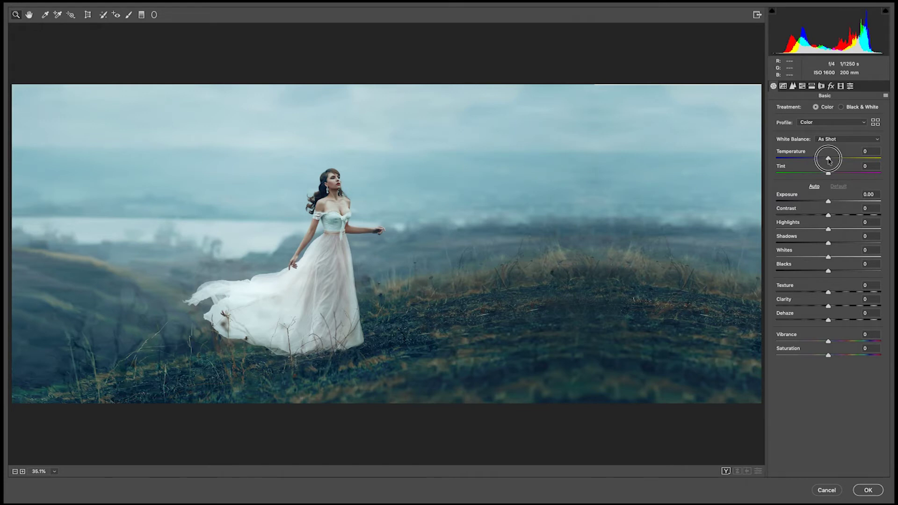
{"action": "left_click_drag", "start_coordinate": [828, 161], "coordinate": [810, 161]}
{"action": "mouse_move", "coordinate": [833, 309]}
{"action": "left_mouse_down"}
{"action": "mouse_move", "coordinate": [841, 309]}
{"action": "mouse_move", "coordinate": [830, 322]}
{"action": "mouse_move", "coordinate": [844, 321]}
{"action": "left_mouse_up"}
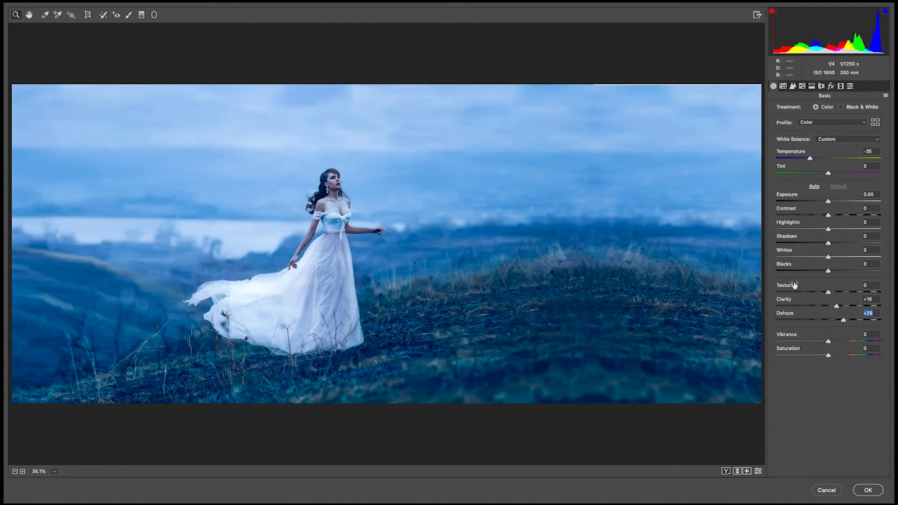
- Paint a reset Adjustment Brush over the woman's body and head with a small brush
{"action": "left_click", "coordinate": [129, 16]}
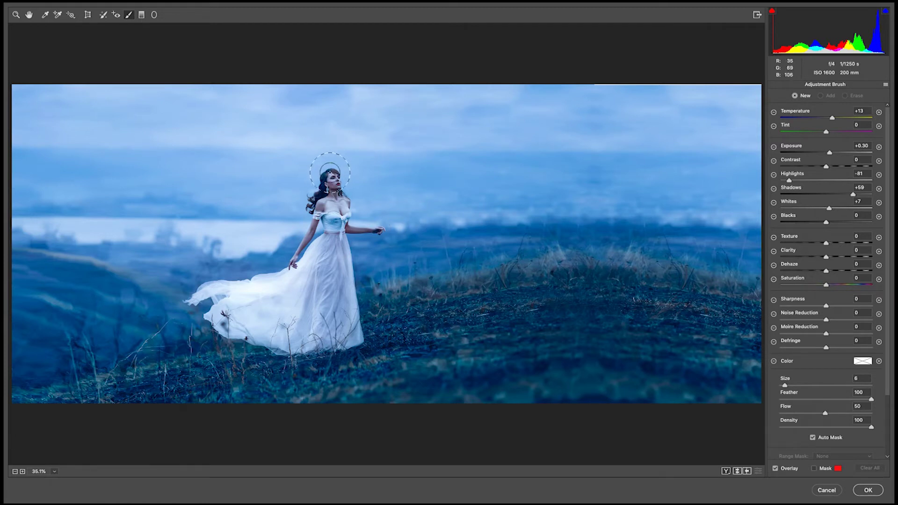
{"action": "left_click", "coordinate": [879, 113]}
{"action": "key", "text": "bracketleft"}
{"action": "key", "text": "bracketleft"}
{"action": "key", "text": "bracketleft"}
{"action": "key", "text": "bracketleft"}
{"action": "key", "text": "bracketleft"}
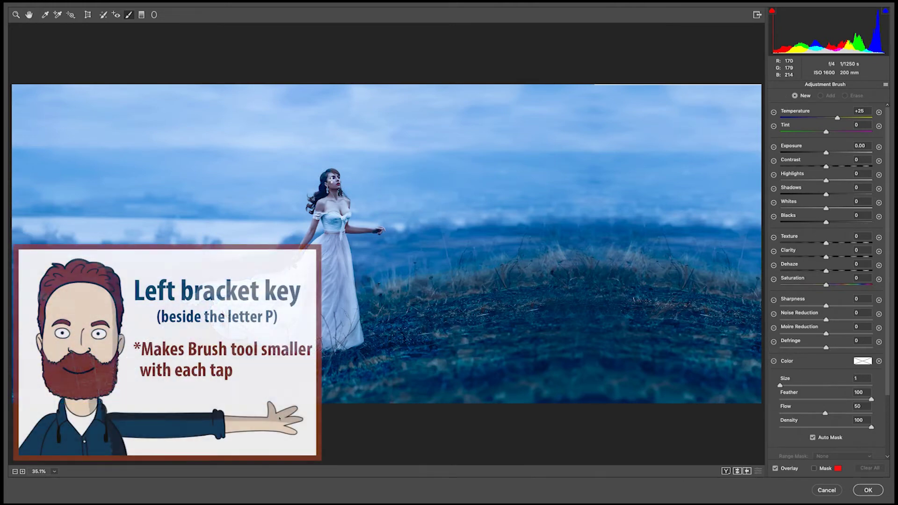
{"action": "key", "text": "bracketright"}
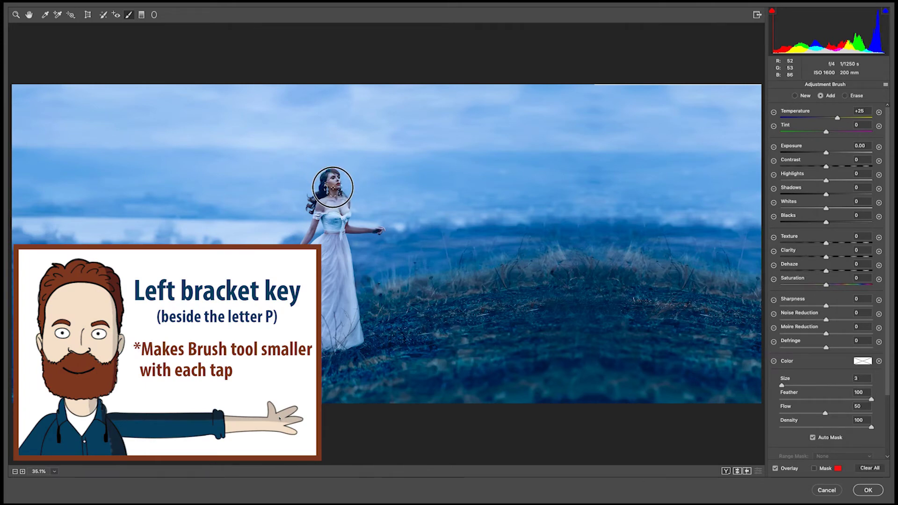
{"action": "mouse_move", "coordinate": [327, 194]}
{"action": "left_mouse_down"}
{"action": "mouse_move", "coordinate": [295, 206]}
{"action": "mouse_move", "coordinate": [335, 205]}
{"action": "left_mouse_up"}
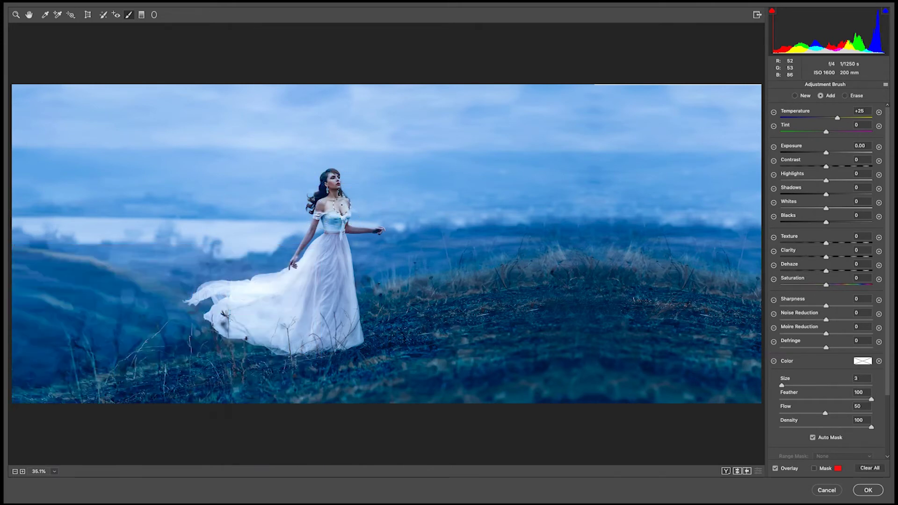
{"action": "key", "text": "bracketleft"}
{"action": "key", "text": "bracketleft"}
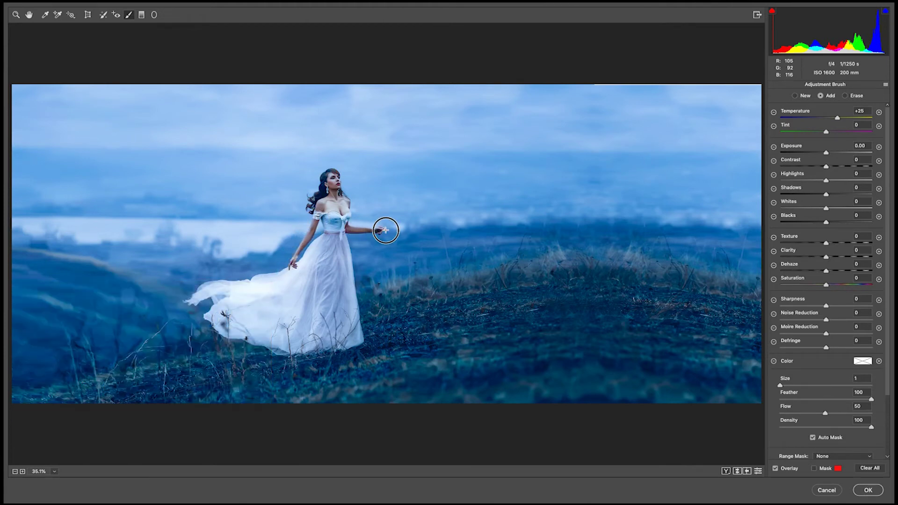
{"action": "left_click", "coordinate": [338, 172]}
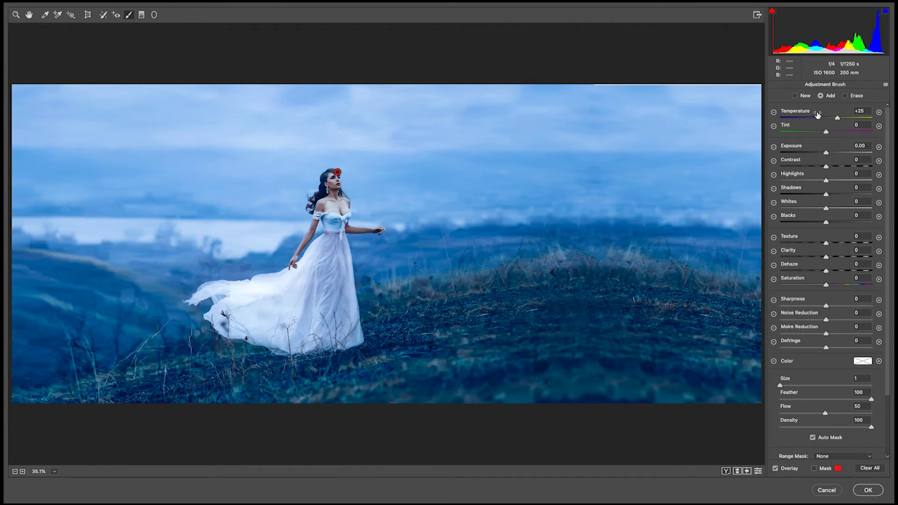
- Warm the painted area to Temperature +70 and zoom in on her arm and dress
{"action": "left_click_drag", "start_coordinate": [837, 119], "coordinate": [860, 119]}
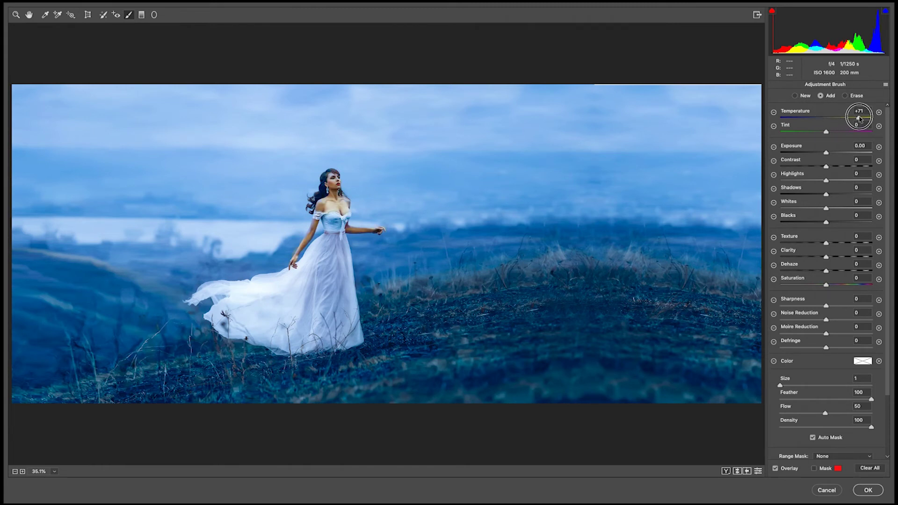
{"action": "left_click_drag", "start_coordinate": [860, 119], "coordinate": [858, 118]}
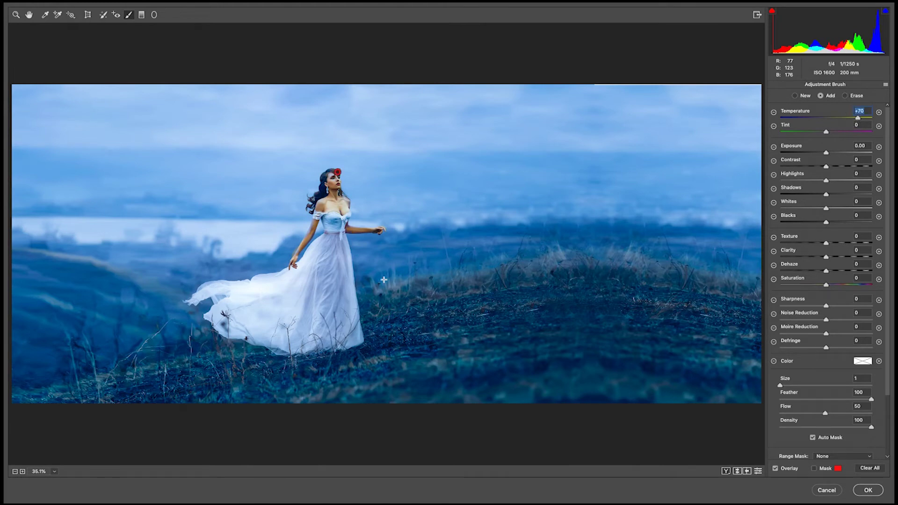
{"action": "key", "text": "super+space"}
{"action": "left_click", "coordinate": [341, 262]}
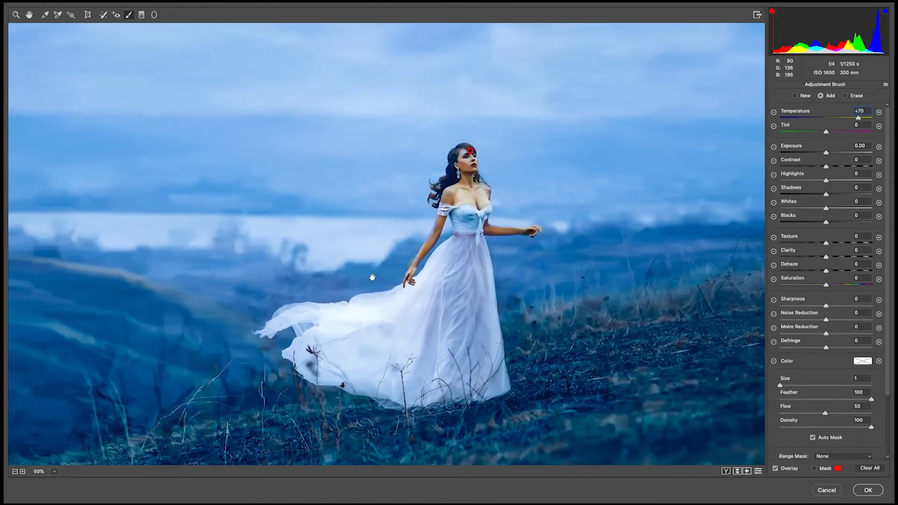
{"action": "left_click", "coordinate": [421, 266]}
{"action": "left_click", "coordinate": [370, 234]}
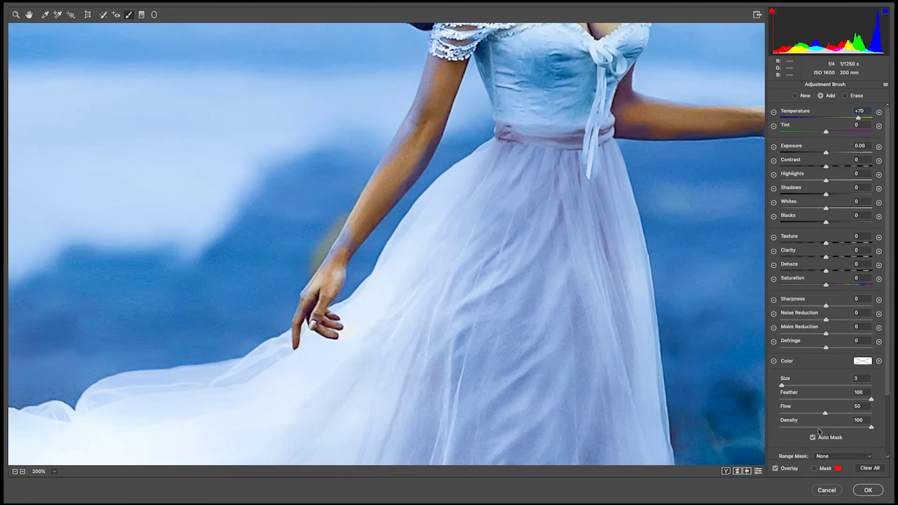
{"action": "scroll", "coordinate": [848, 439], "scroll_direction": "down", "scroll_amount": 5}
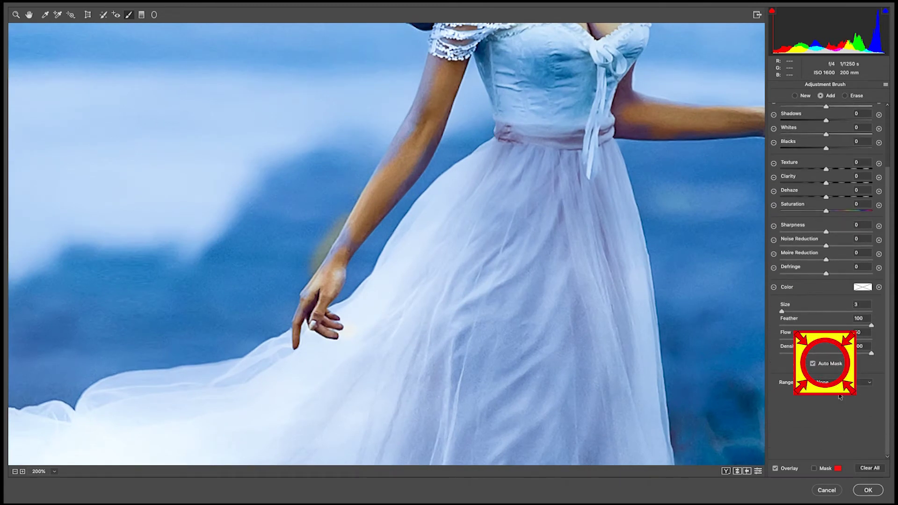
{"action": "scroll", "coordinate": [554, 279], "scroll_direction": "up", "scroll_amount": 3}
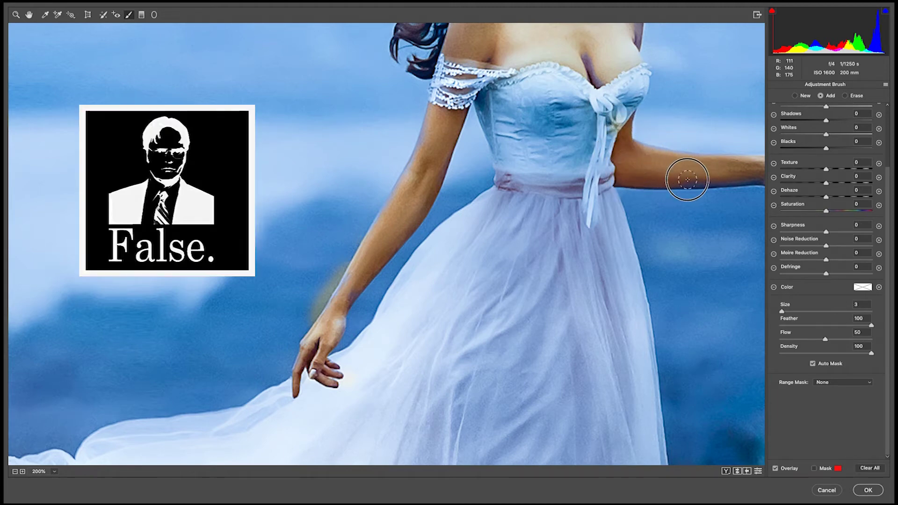
{"action": "scroll", "coordinate": [651, 174], "scroll_direction": "right", "scroll_amount": 10}
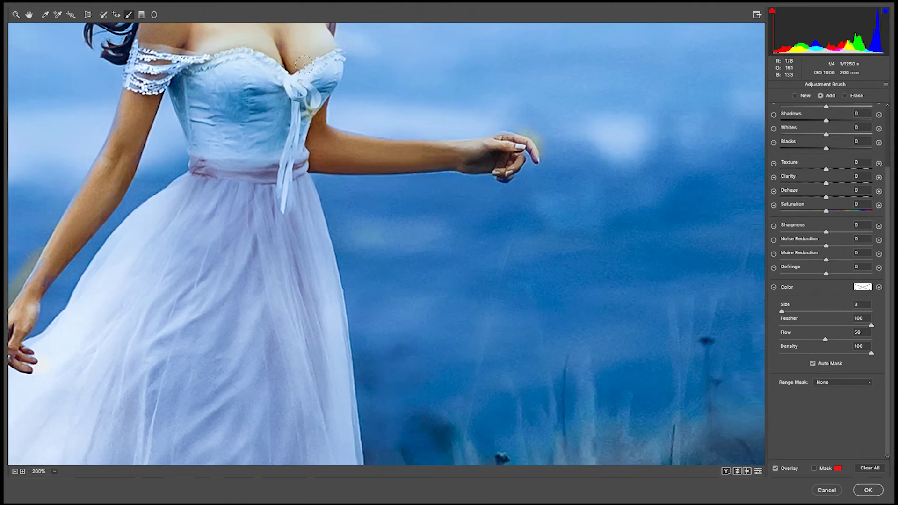
{"action": "left_click_drag", "start_coordinate": [280, 112], "coordinate": [275, 195]}
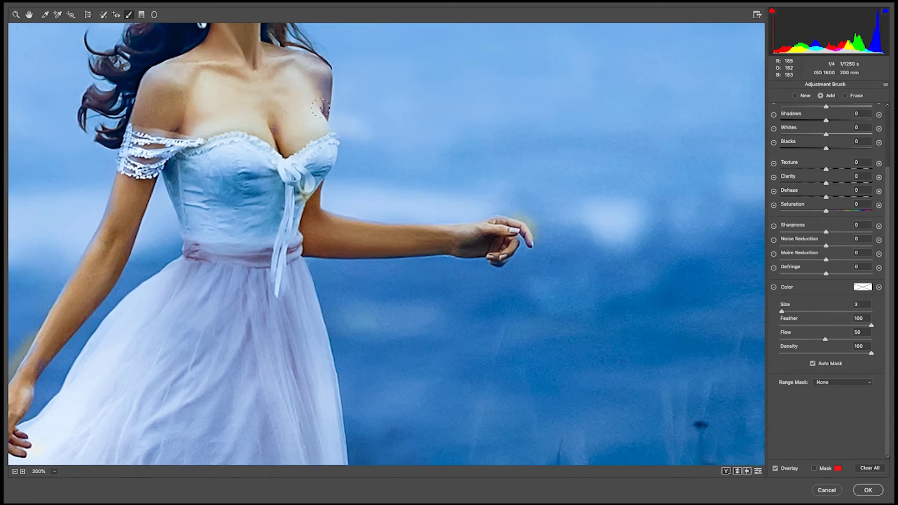
{"action": "left_click_drag", "start_coordinate": [322, 71], "coordinate": [346, 234]}
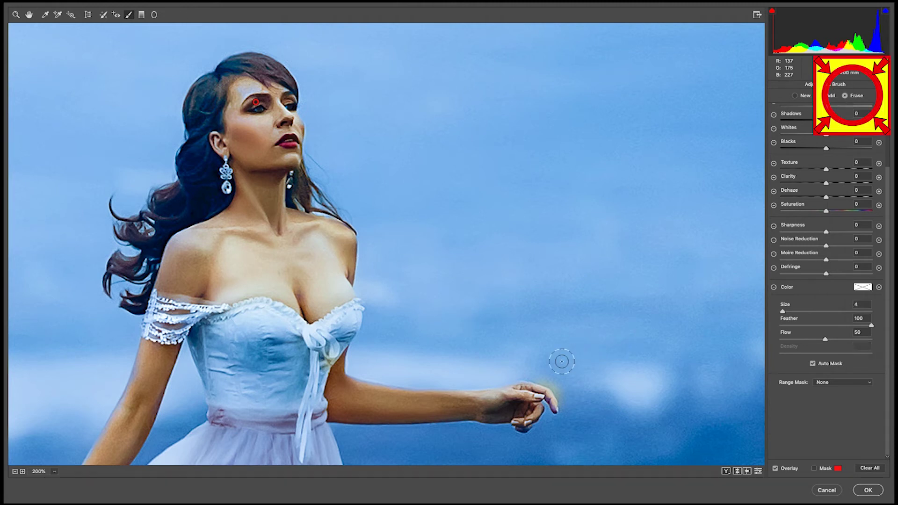
- Shrink the erase brush and pan to the woman's dress and lower arm
{"action": "key", "text": "bracketleft"}
{"action": "key", "text": "bracketleft"}
{"action": "key", "text": "bracketleft"}
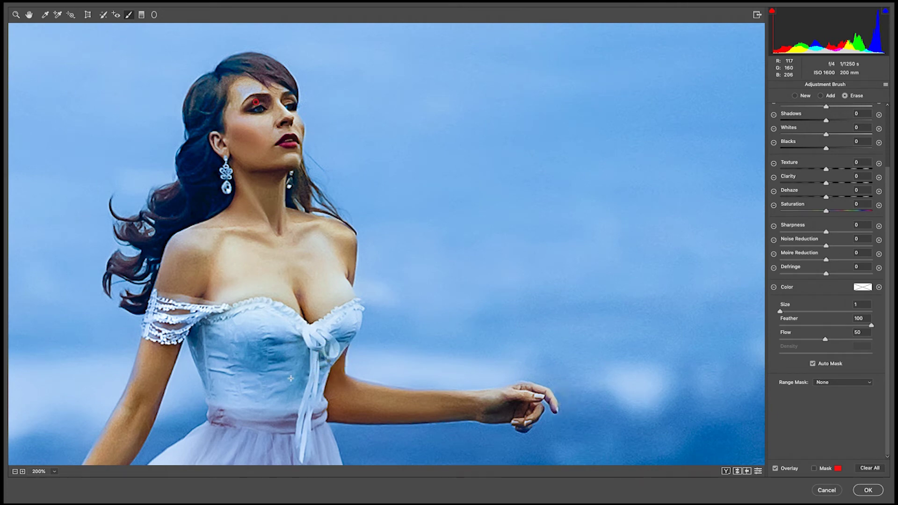
{"action": "left_click_drag", "start_coordinate": [291, 378], "coordinate": [614, 155]}
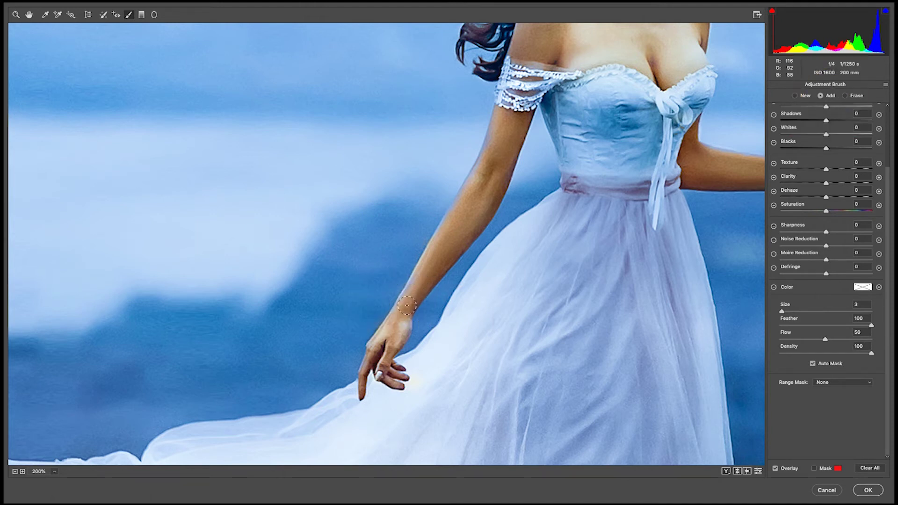
- Tune the woman's brush adjustment to Temperature +39, Exposure +0.20, Highlights -27 and Shadows +49
{"action": "key", "text": "super+0"}
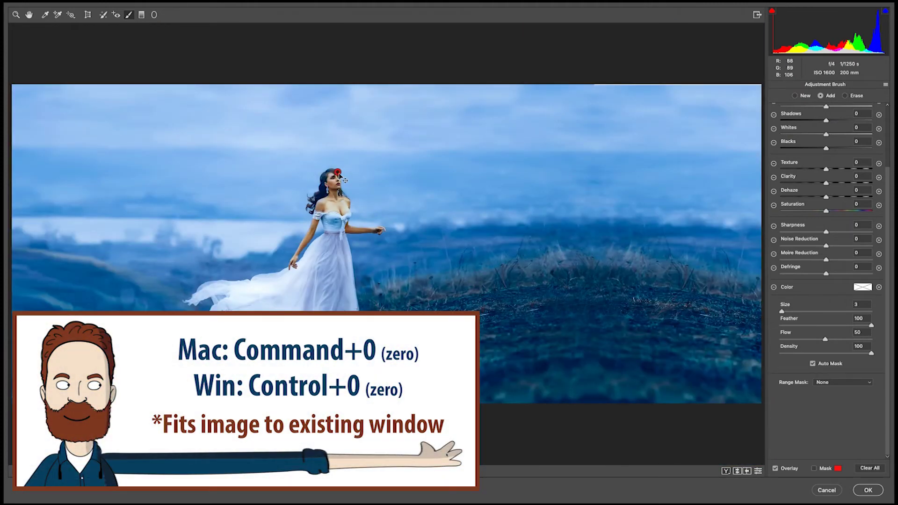
{"action": "scroll", "coordinate": [825, 187], "scroll_direction": "up", "scroll_amount": 3}
{"action": "left_click_drag", "start_coordinate": [856, 119], "coordinate": [846, 120]}
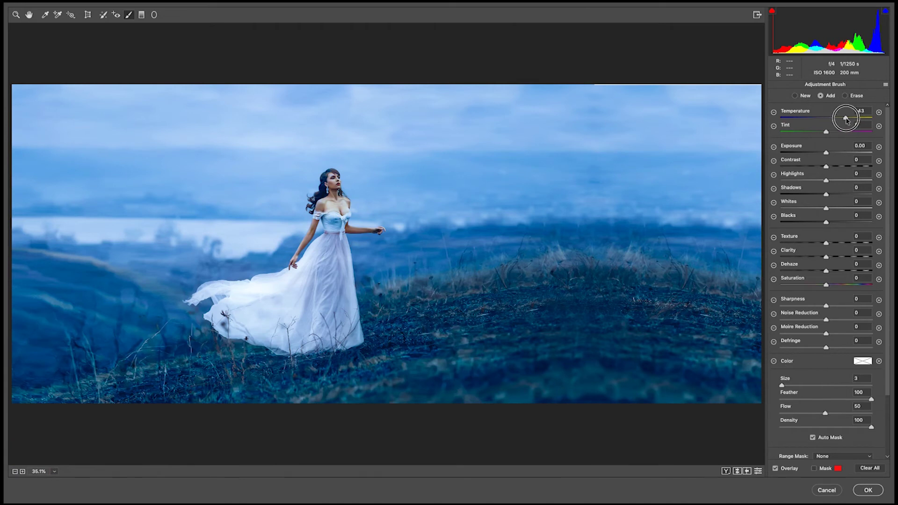
{"action": "left_click_drag", "start_coordinate": [826, 153], "coordinate": [848, 195]}
{"action": "left_click_drag", "start_coordinate": [845, 117], "coordinate": [844, 118]}
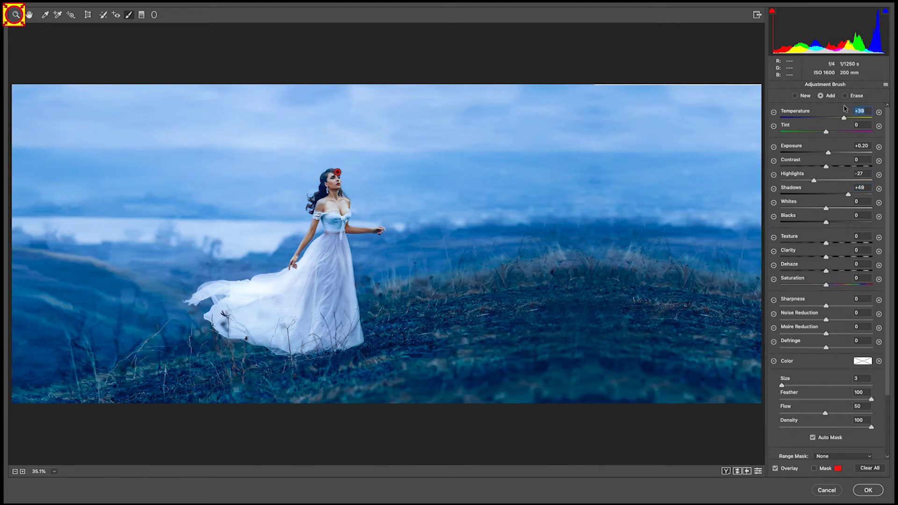
- Add a -57 Highlight Priority post-crop vignette and apply the Camera Raw edits
{"action": "left_click", "coordinate": [16, 14]}
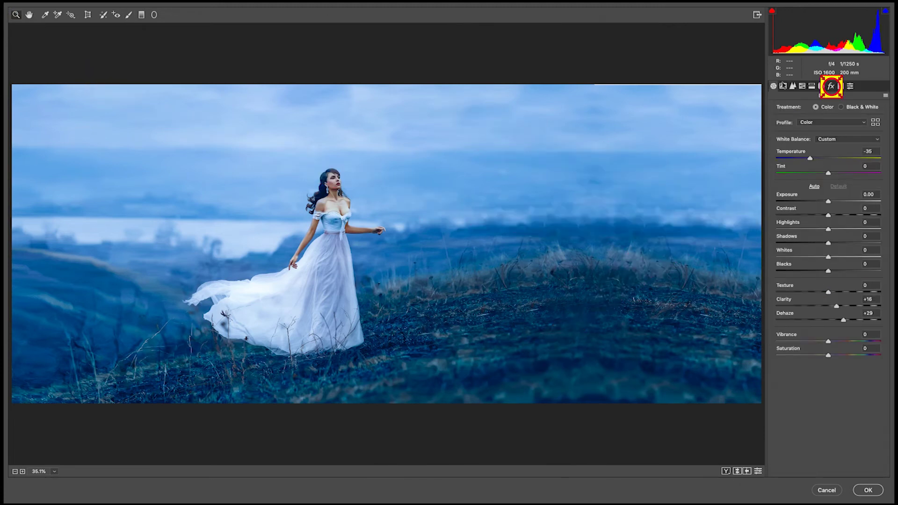
{"action": "left_click", "coordinate": [831, 87]}
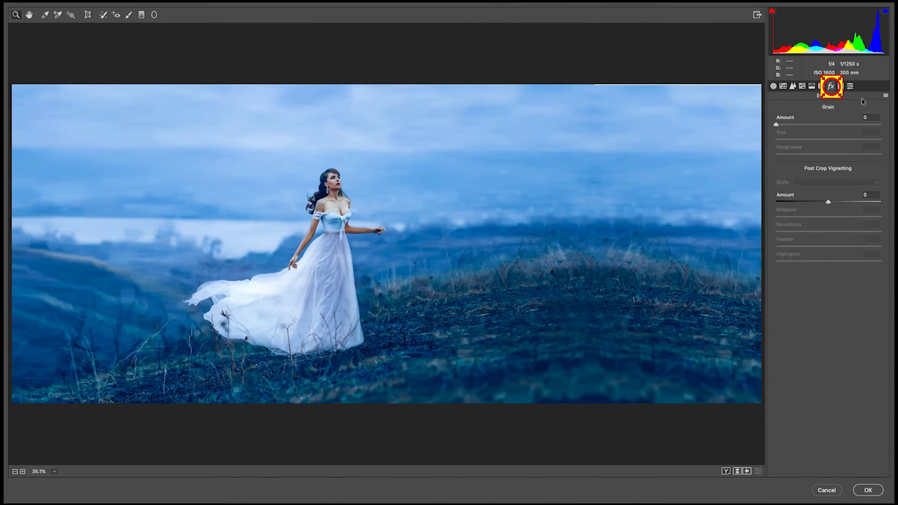
{"action": "left_click_drag", "start_coordinate": [826, 206], "coordinate": [800, 208]}
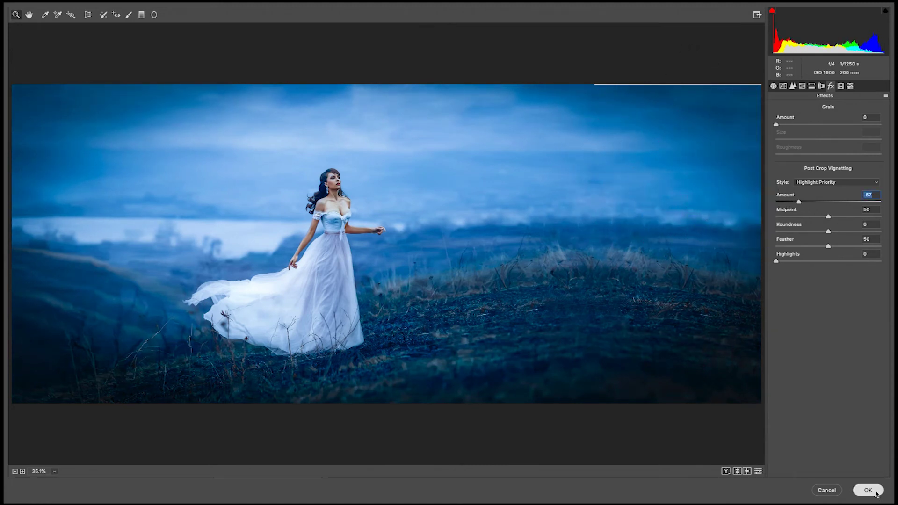
{"action": "key", "text": "Return"}
- Crop a sliver off the top edge, leaving 4914 × 2047 px
{"action": "key", "text": "c"}
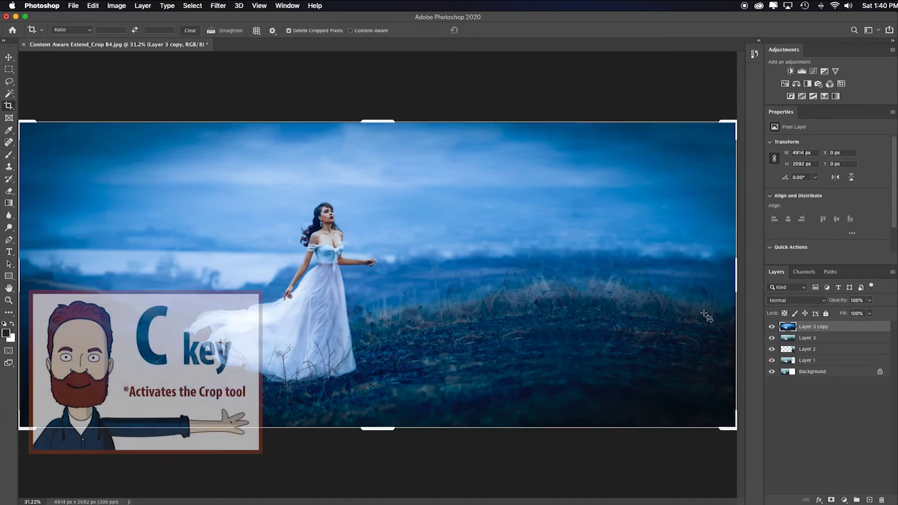
{"action": "left_click_drag", "start_coordinate": [377, 121], "coordinate": [376, 124]}
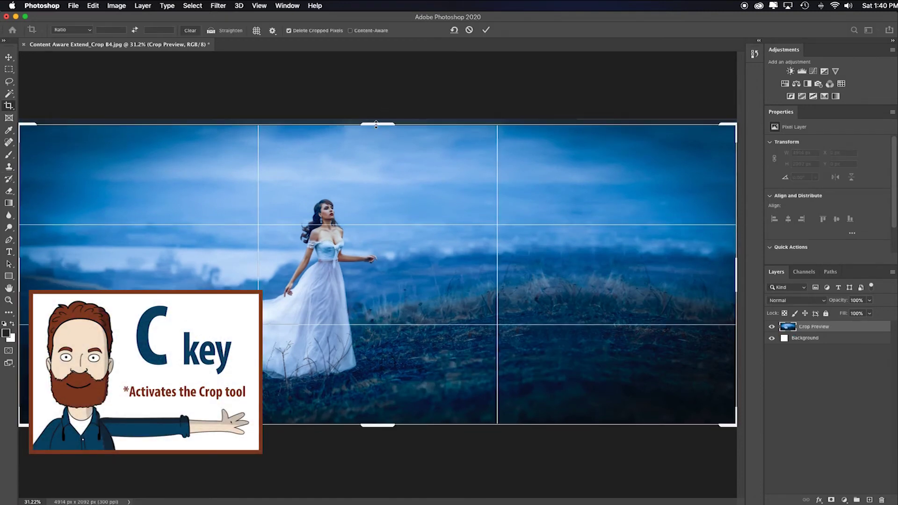
{"action": "key", "text": "Return"}
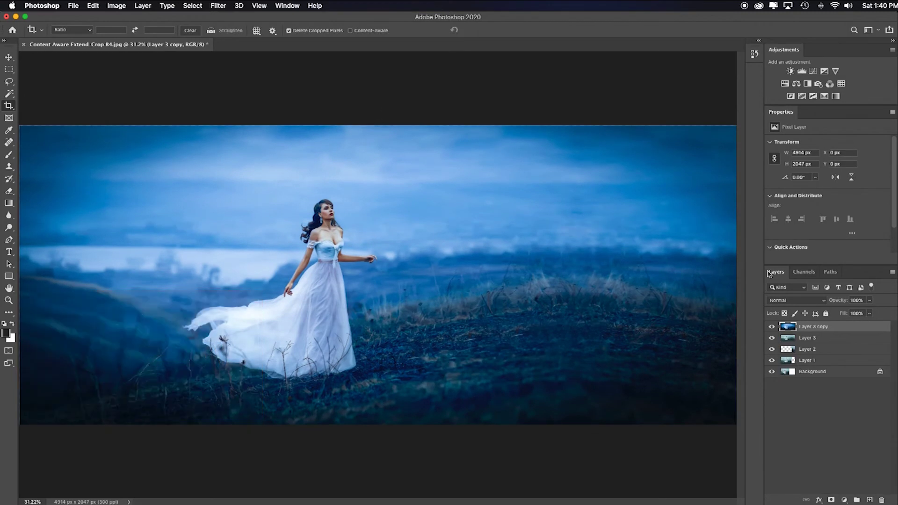
- Compare the full-screen image with and without the blue-graded Layer 3 copy
{"action": "key", "text": "Tab"}
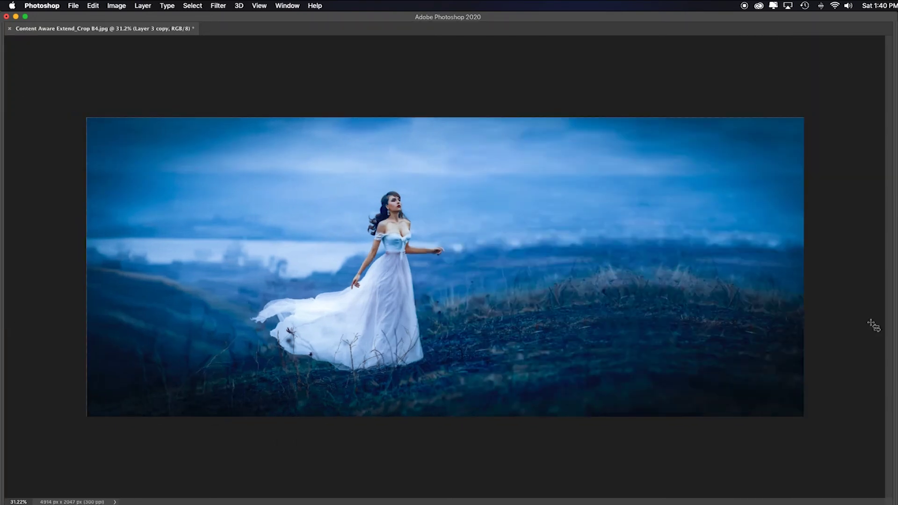
{"action": "key", "text": "super+0"}
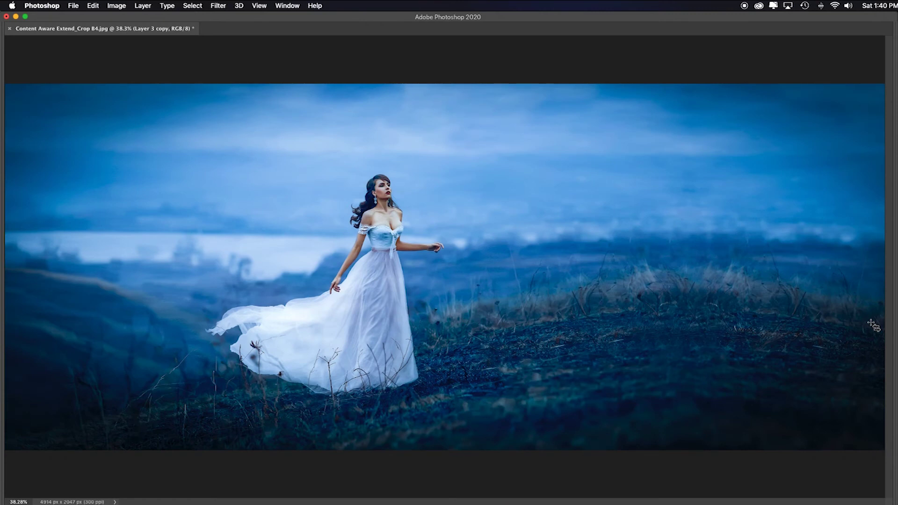
{"action": "key", "text": "Tab"}
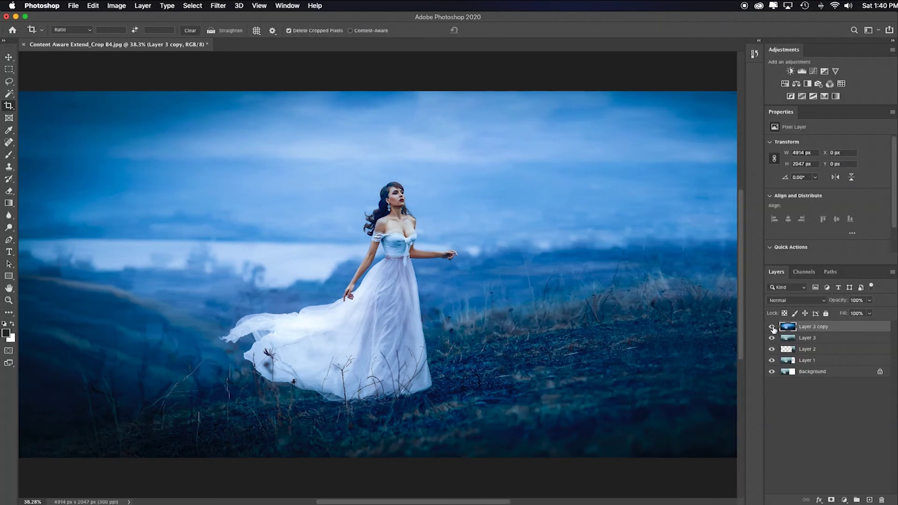
{"action": "left_click", "coordinate": [772, 327]}
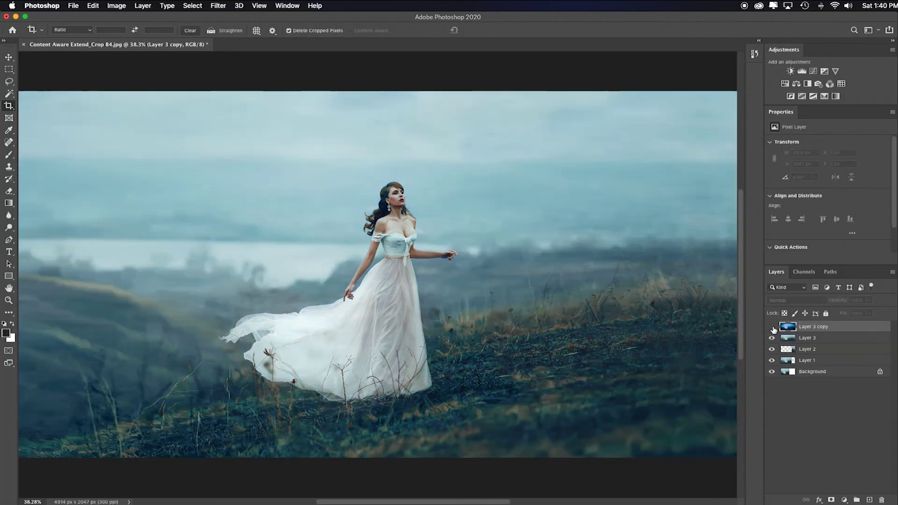
{"action": "key", "text": "Tab"}
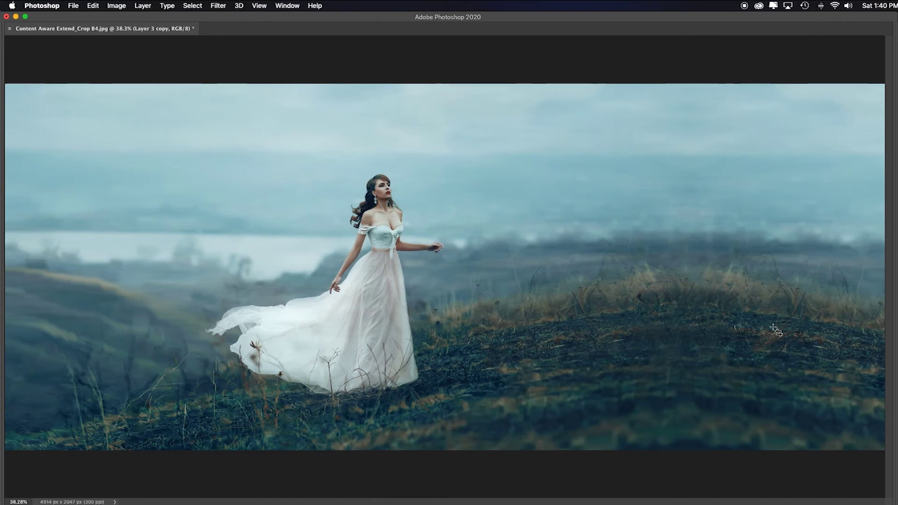
{"action": "key", "text": "Tab"}
{"action": "left_click", "coordinate": [771, 327]}
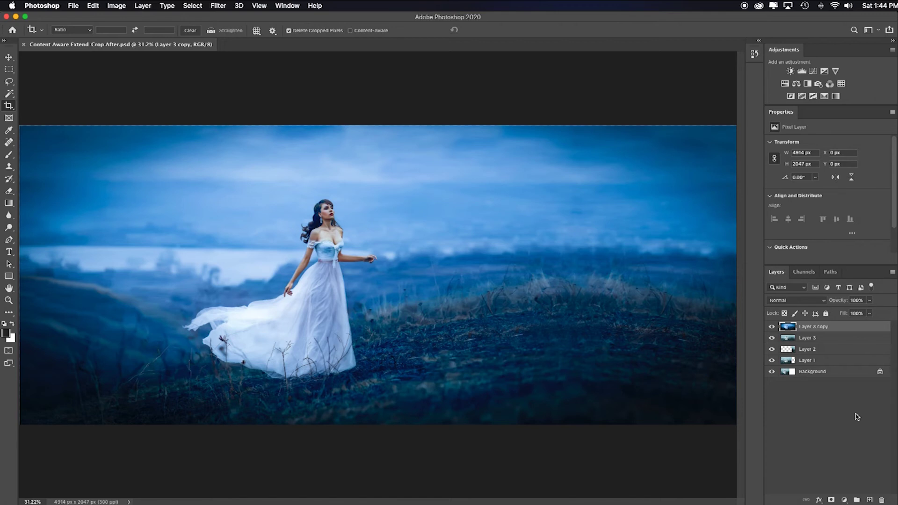
- Add Black & White 1 (Yellows 100, Blues -17), then stamp visible into Layer 4 and duplicate it
{"action": "left_click", "coordinate": [808, 84]}
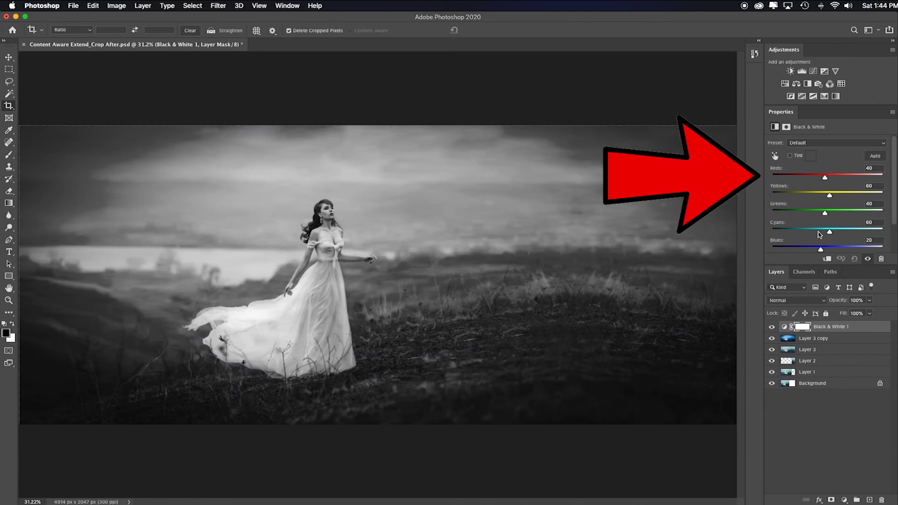
{"action": "scroll", "coordinate": [821, 220], "scroll_direction": "down", "scroll_amount": 2}
{"action": "left_click_drag", "start_coordinate": [821, 217], "coordinate": [812, 215]}
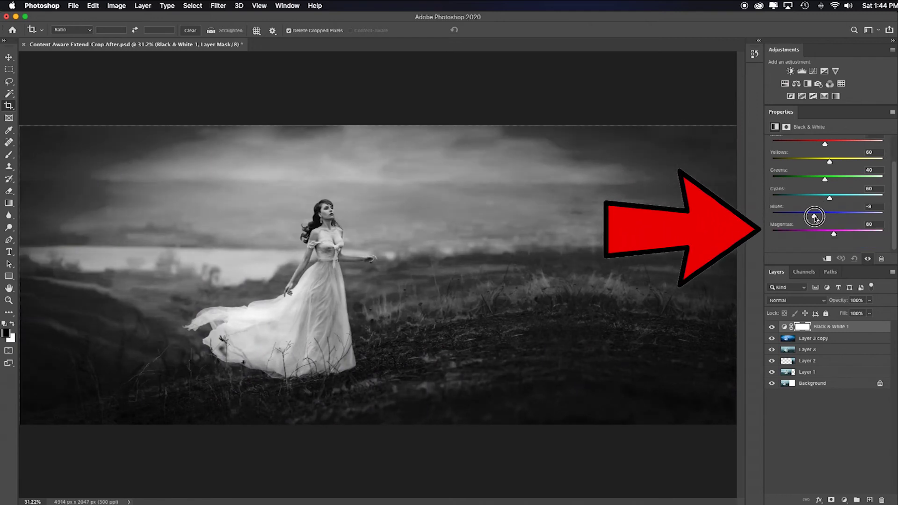
{"action": "left_click_drag", "start_coordinate": [829, 162], "coordinate": [838, 146]}
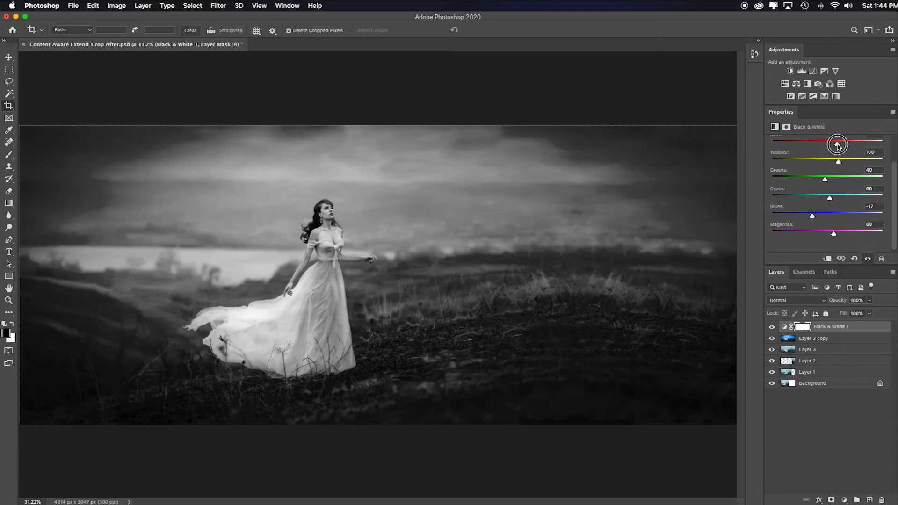
{"action": "left_click_drag", "start_coordinate": [813, 216], "coordinate": [813, 216]}
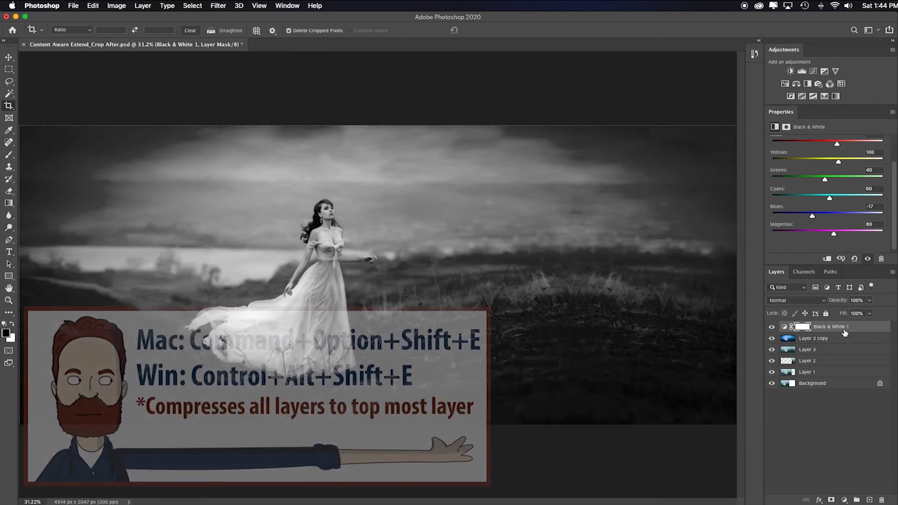
{"action": "key", "text": "super+alt+shift+e"}
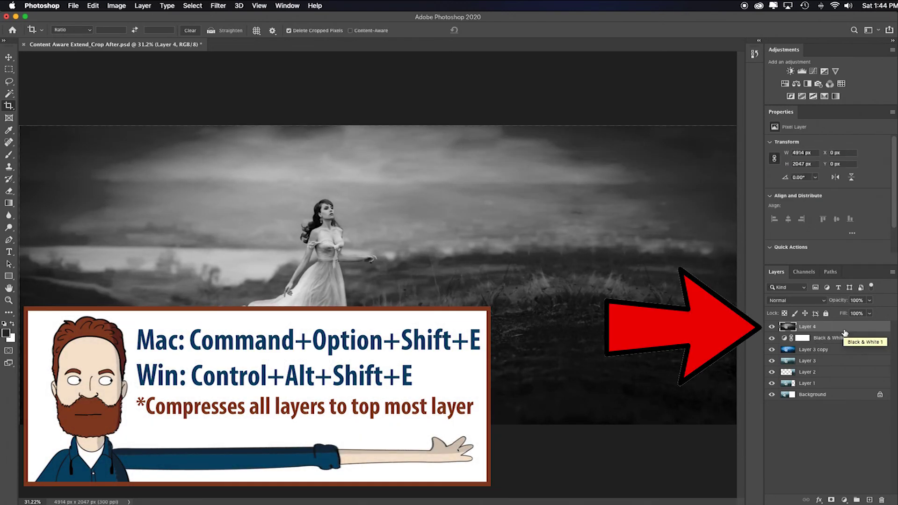
{"action": "key", "text": "super+j"}
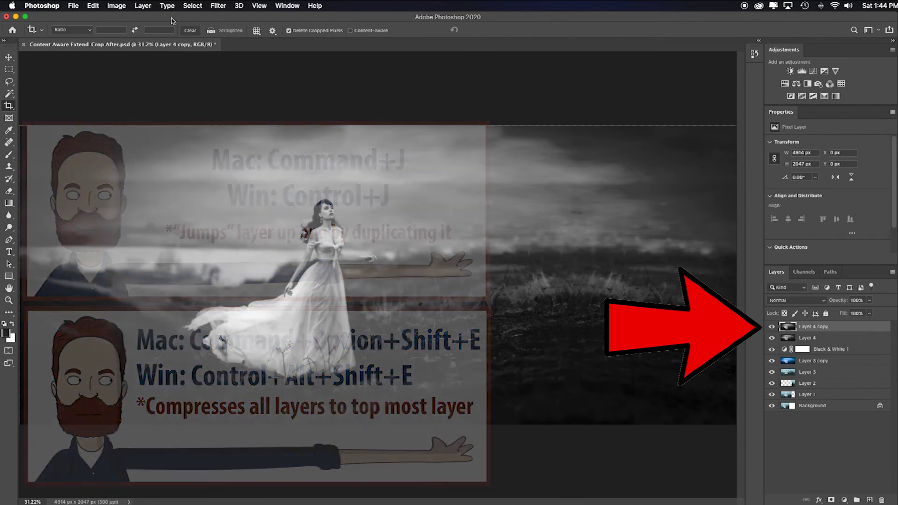
- Apply a Gaussian Blur of about 9.7 px to Layer 4 copy
{"action": "left_click", "coordinate": [218, 6]}
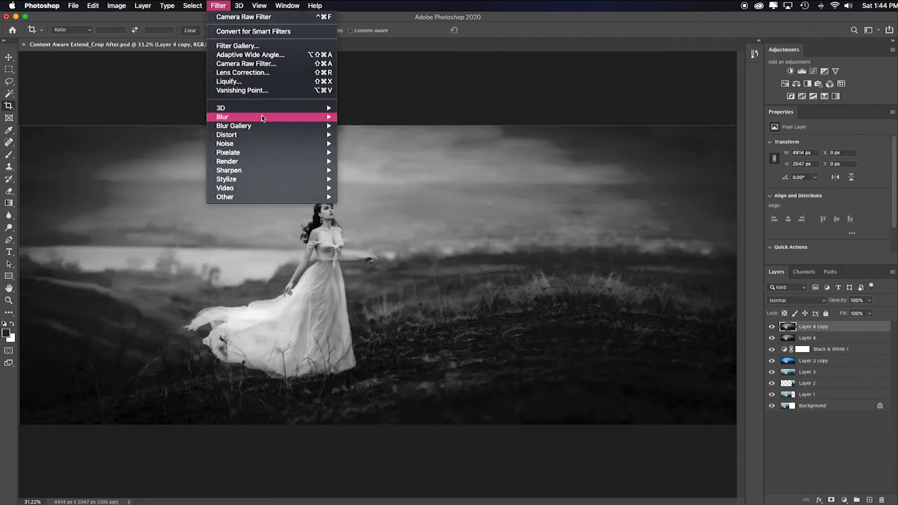
{"action": "mouse_move", "coordinate": [266, 118]}
{"action": "left_click", "coordinate": [393, 153]}
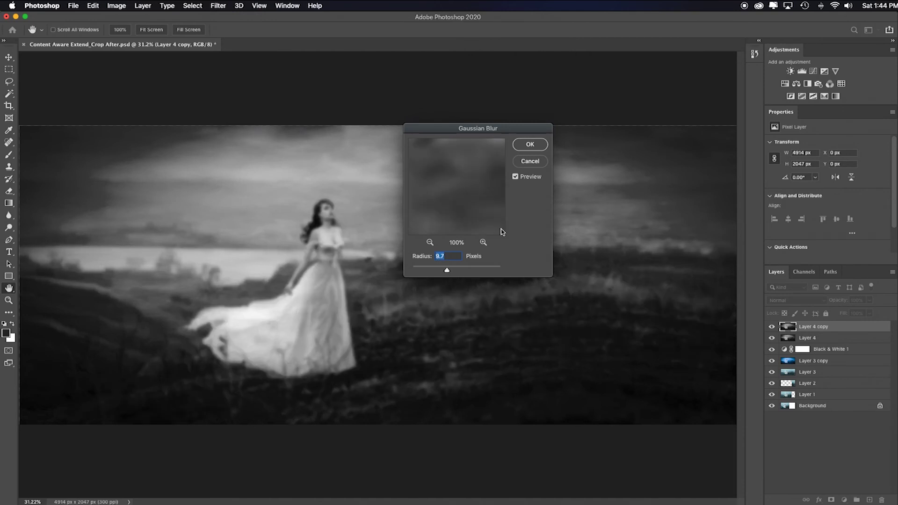
{"action": "left_click", "coordinate": [530, 145]}
{"action": "key", "text": "c"}
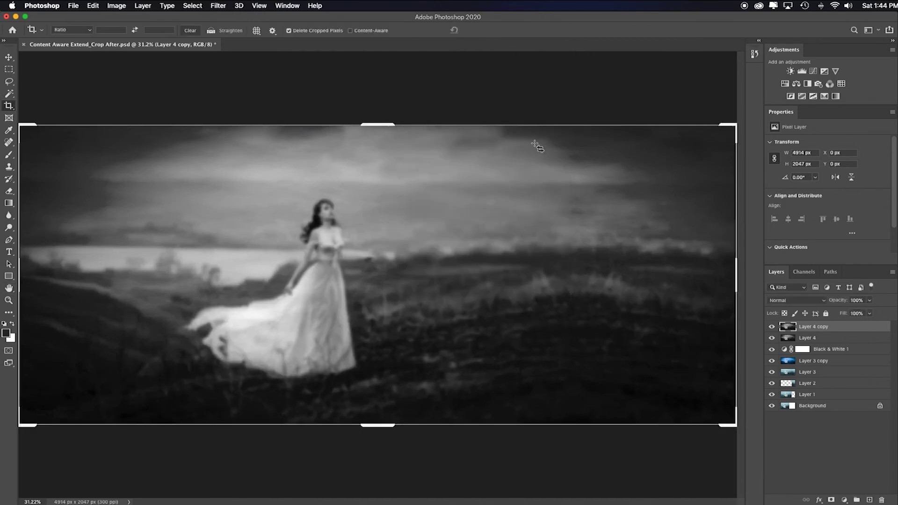
- Set Layer 4 copy's blend mode to Soft Light
{"action": "left_click", "coordinate": [816, 300]}
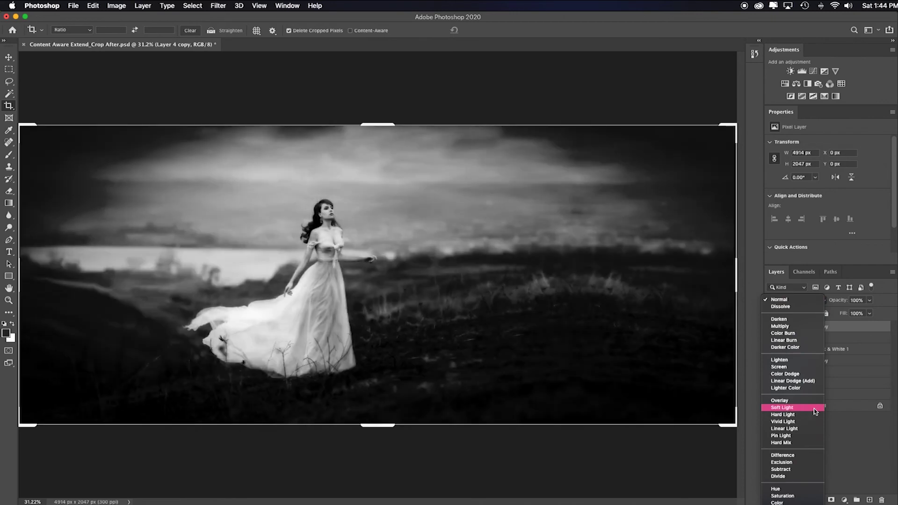
{"action": "left_click", "coordinate": [815, 409]}
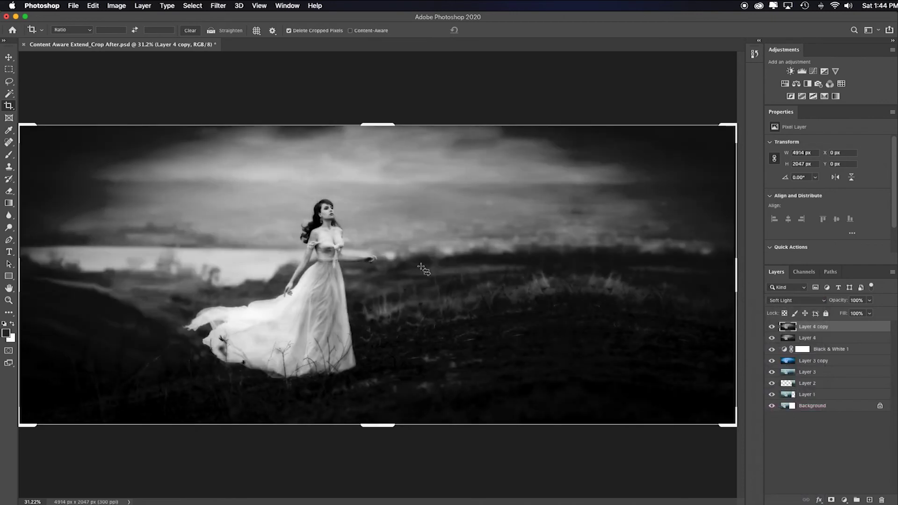
{"action": "left_click", "coordinate": [8, 57]}
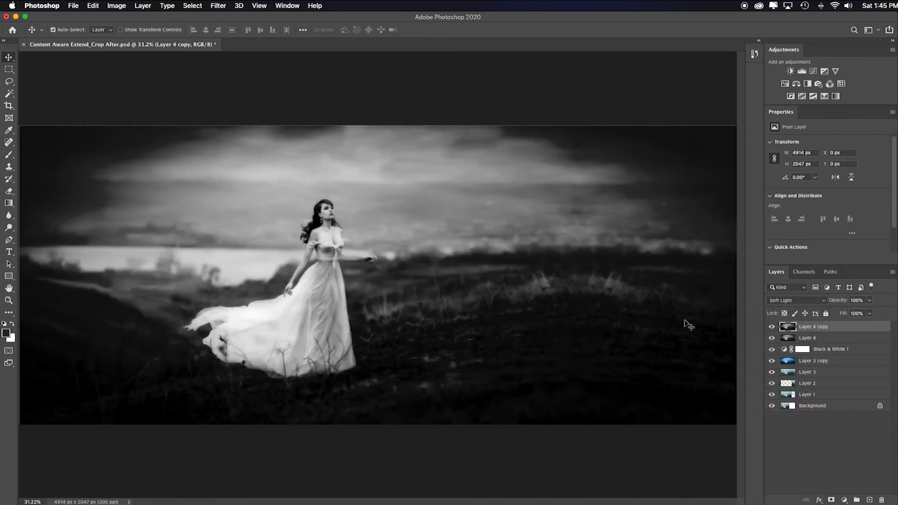
- Lower Layer 4 copy's opacity to 67%
{"action": "mouse_move", "coordinate": [845, 304]}
{"action": "left_mouse_down"}
{"action": "mouse_move", "coordinate": [833, 304]}
{"action": "mouse_move", "coordinate": [844, 305]}
{"action": "left_mouse_up"}
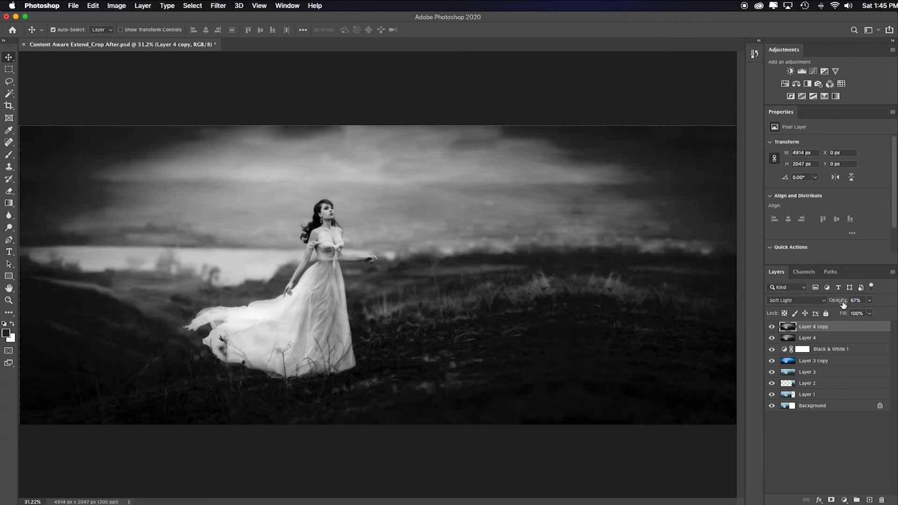